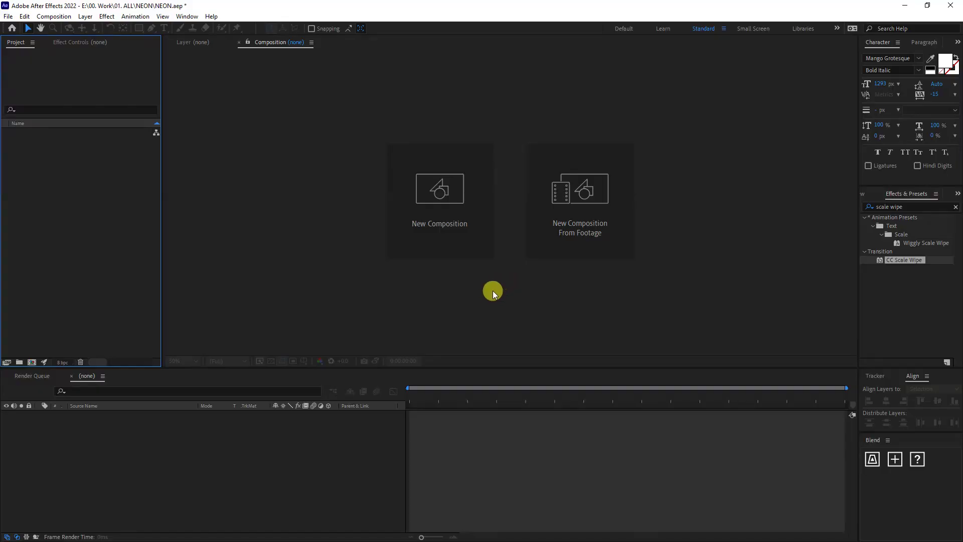
# Start a new composition from the empty Composition panel (HDTV 1080 29.97, 1920×1080).
pyautogui.click(464, 221)
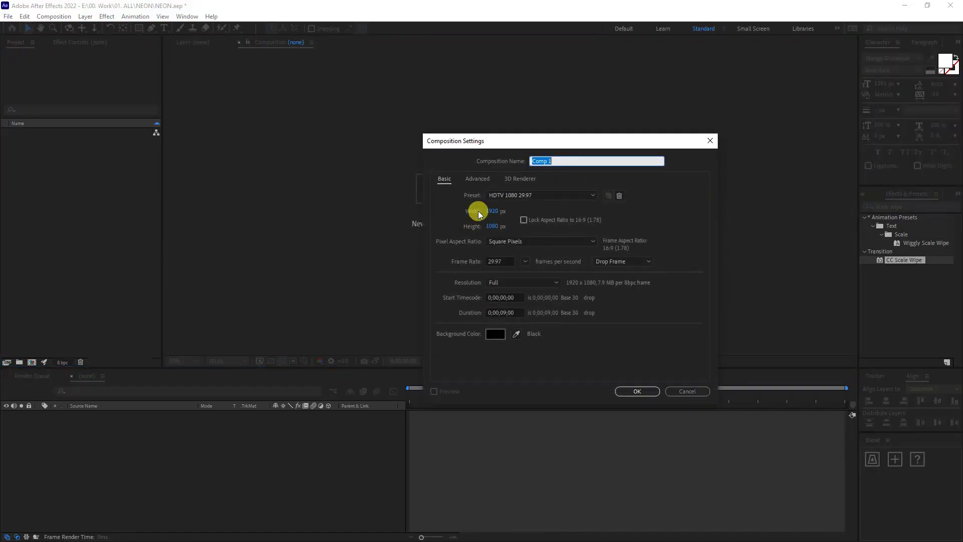
# Name the composition TXT, set its duration to about six seconds, and create it.
pyautogui.write('TXT')
pyautogui.click(504, 312)
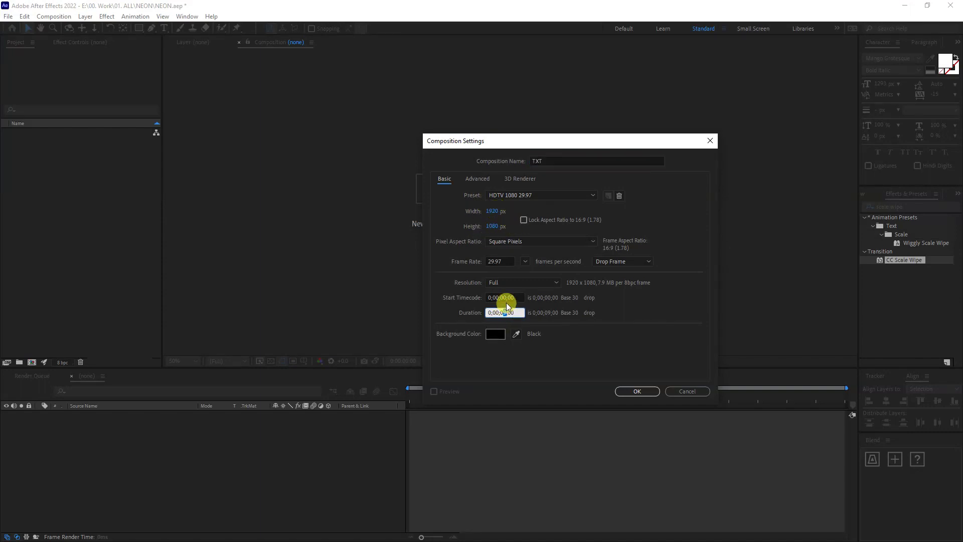
pyautogui.click(636, 391)
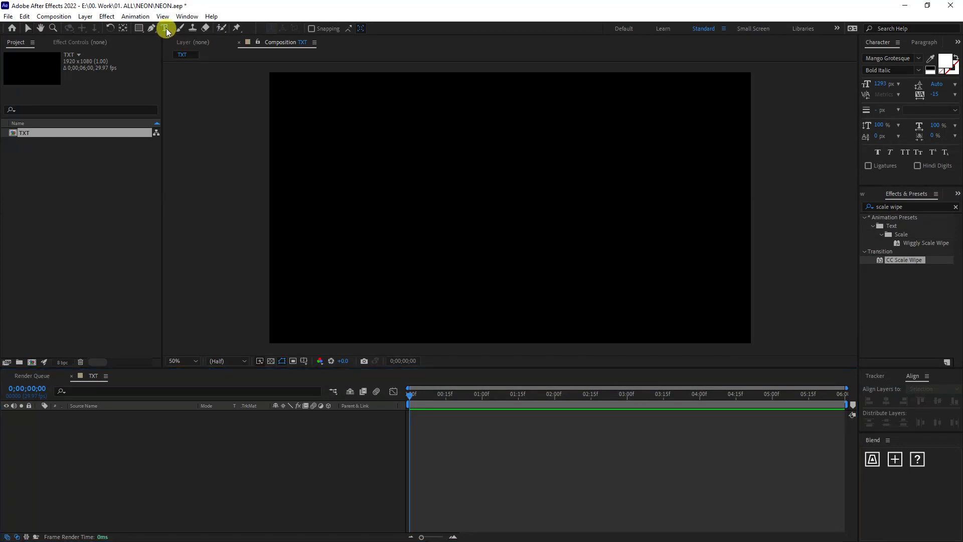
pyautogui.click(166, 29)
# Add a text layer in the composition that reads PANTER.
pyautogui.click(435, 210)
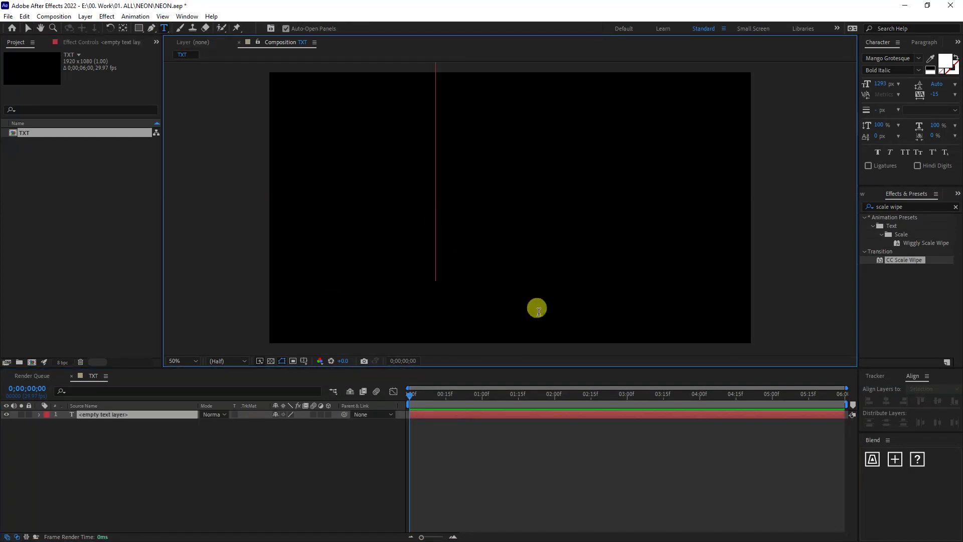
pyautogui.write('PANTER')
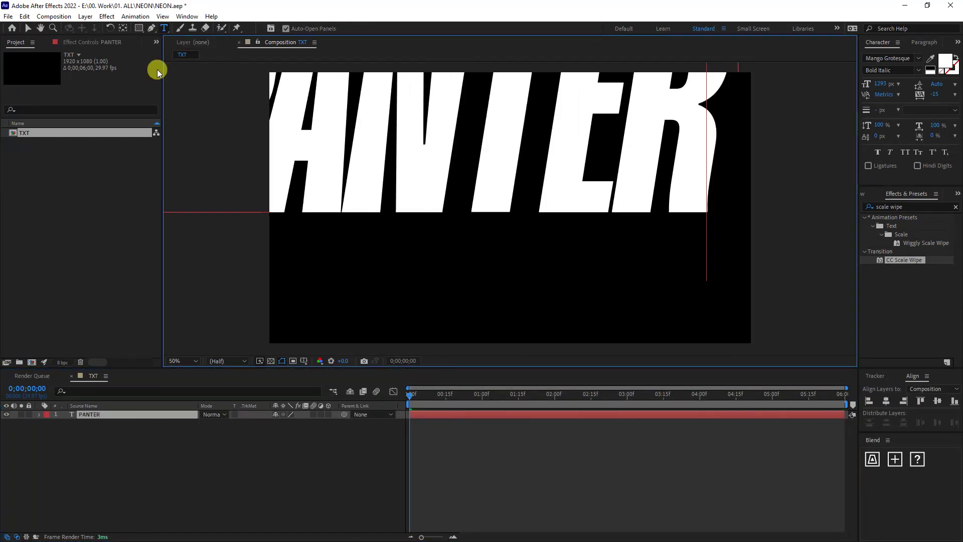
pyautogui.click(122, 29)
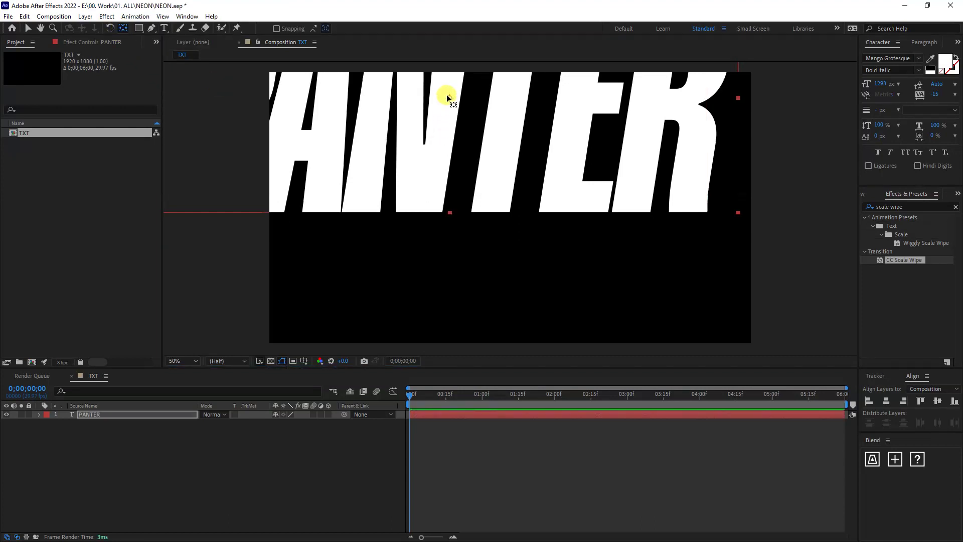
# Centre PANTER horizontally and vertically in the frame and scale it to 51%.
pyautogui.click(885, 401)
pyautogui.click(938, 401)
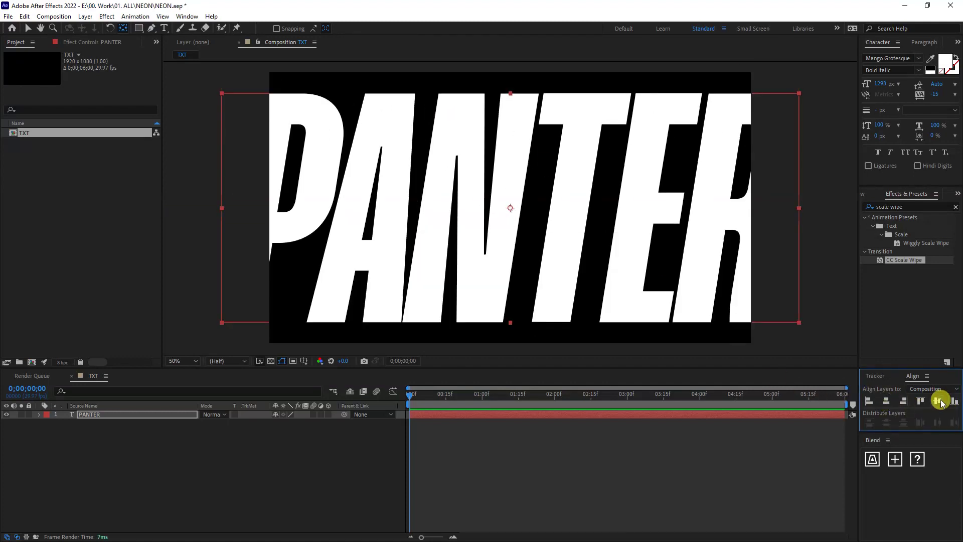
pyautogui.press('s')
pyautogui.moveTo(290, 420); pyautogui.dragTo(253, 420)
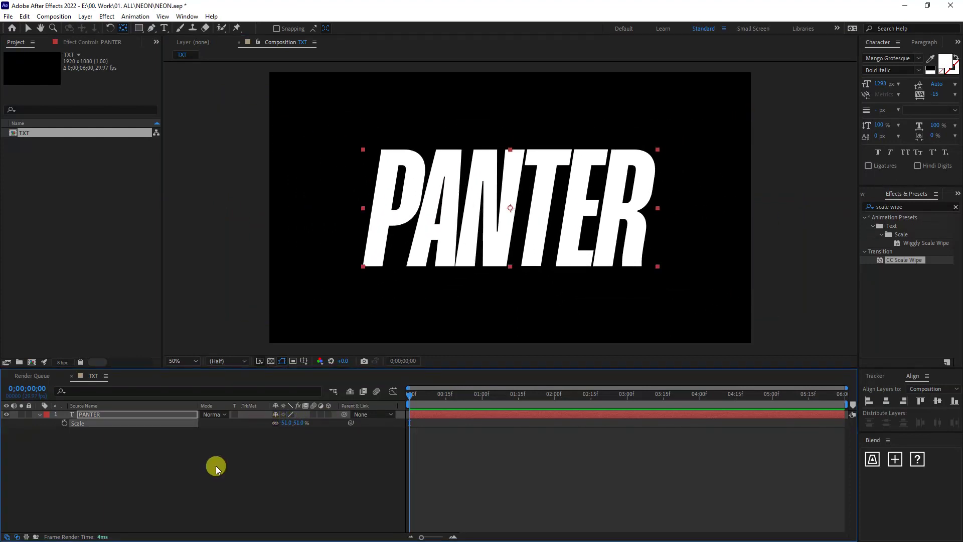
pyautogui.rightClick(216, 468)
# Add a black composition-sized solid named Saber above the PANTER text.
pyautogui.moveTo(312, 345)
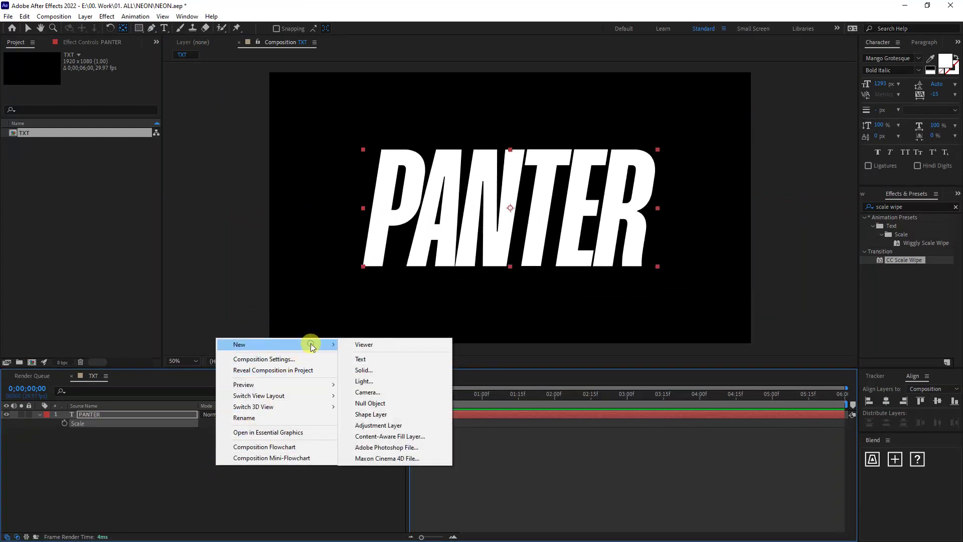
pyautogui.click(372, 366)
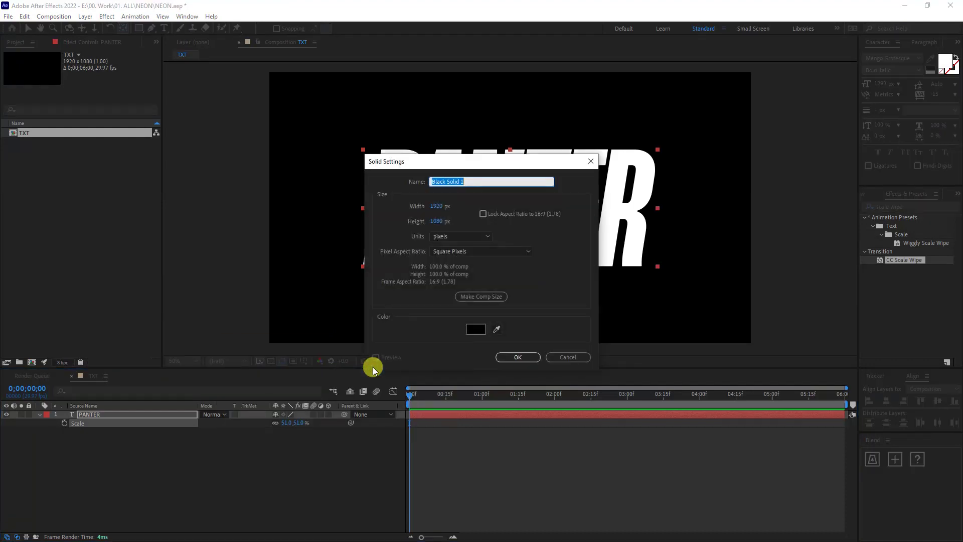
pyautogui.write('Sabe')
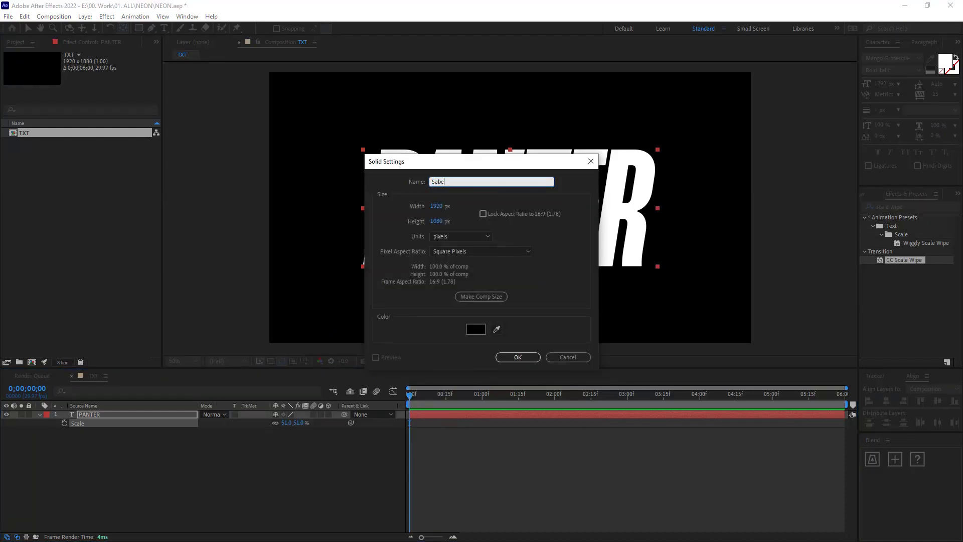
pyautogui.write('r')
pyautogui.press('Return')
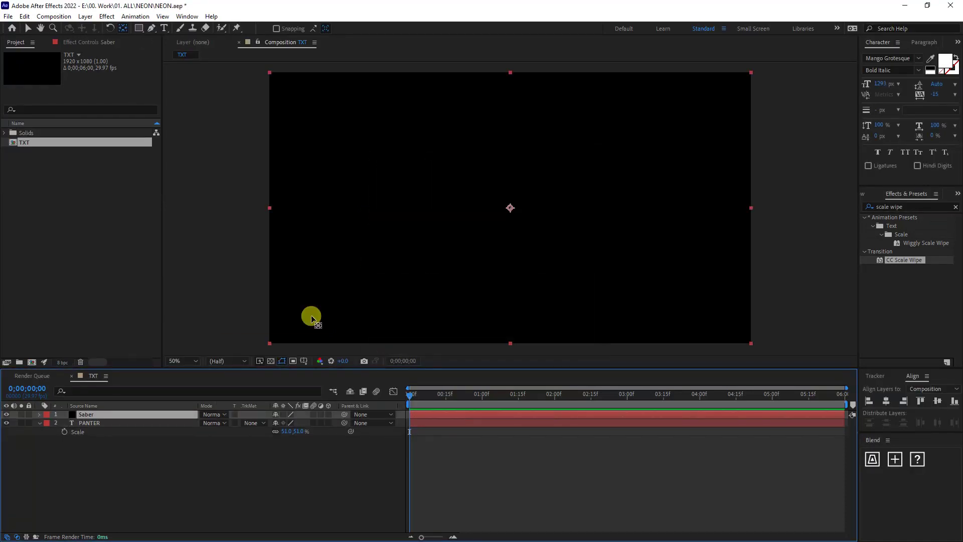
# Search 'saber' in Effects & Presets and apply Video Copilot Saber to the Saber solid.
pyautogui.click(890, 206)
pyautogui.hotkey('ctrl', 'a')
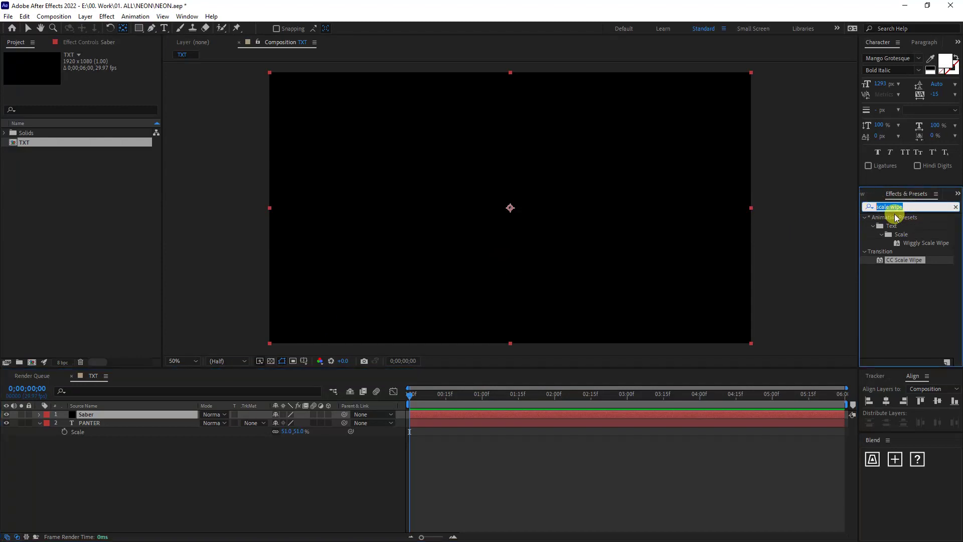
pyautogui.write('saber')
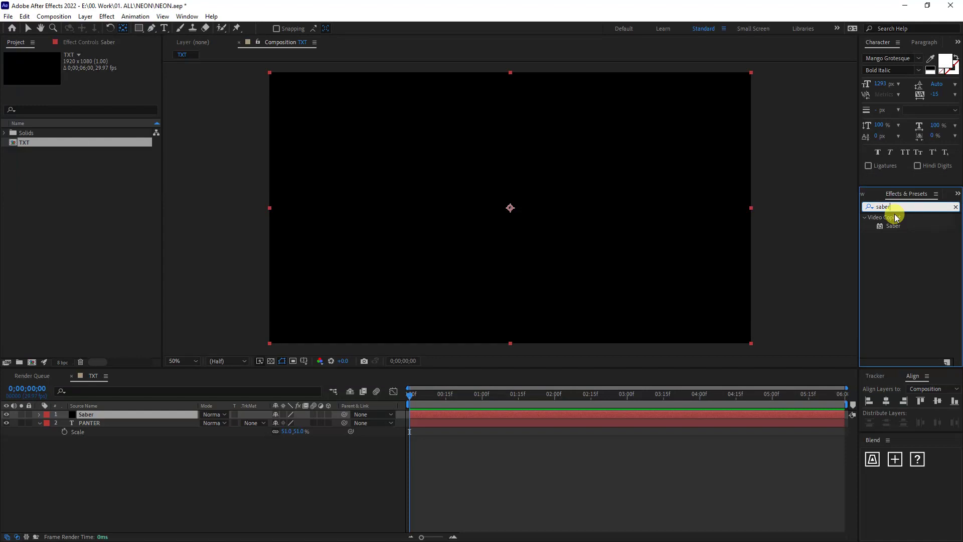
pyautogui.moveTo(893, 226); pyautogui.dragTo(99, 414)
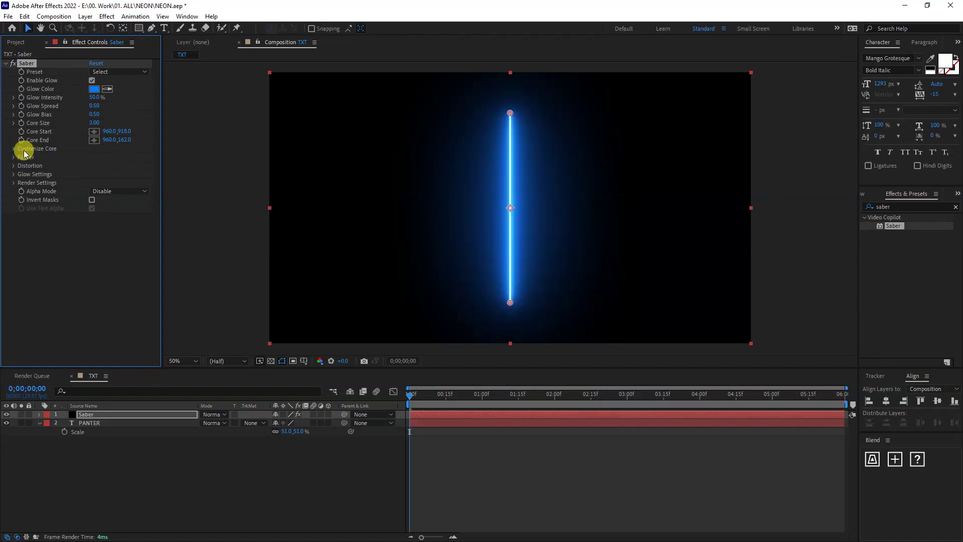
# Set Saber's Core Type to Text Layer using 2. PANTER, and hide the original text layer.
pyautogui.click(13, 149)
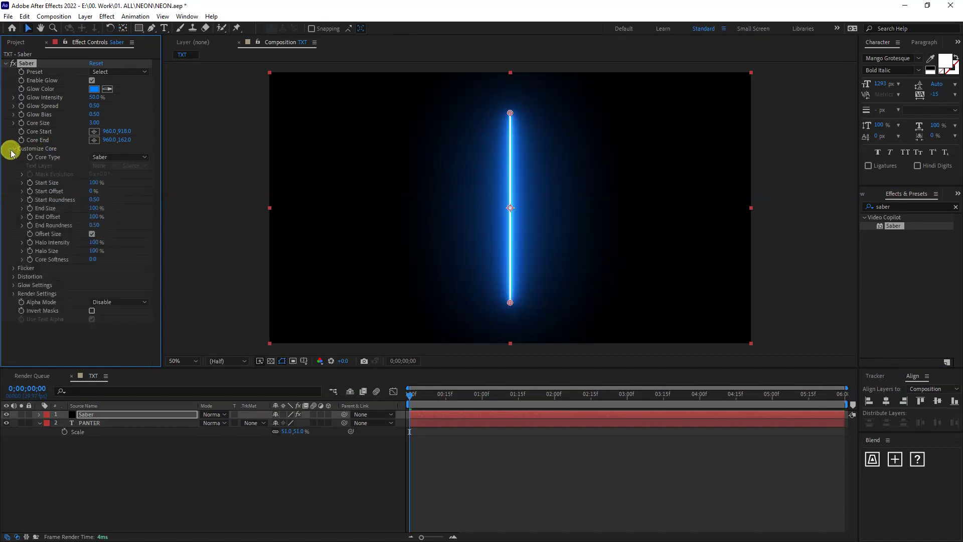
pyautogui.click(101, 158)
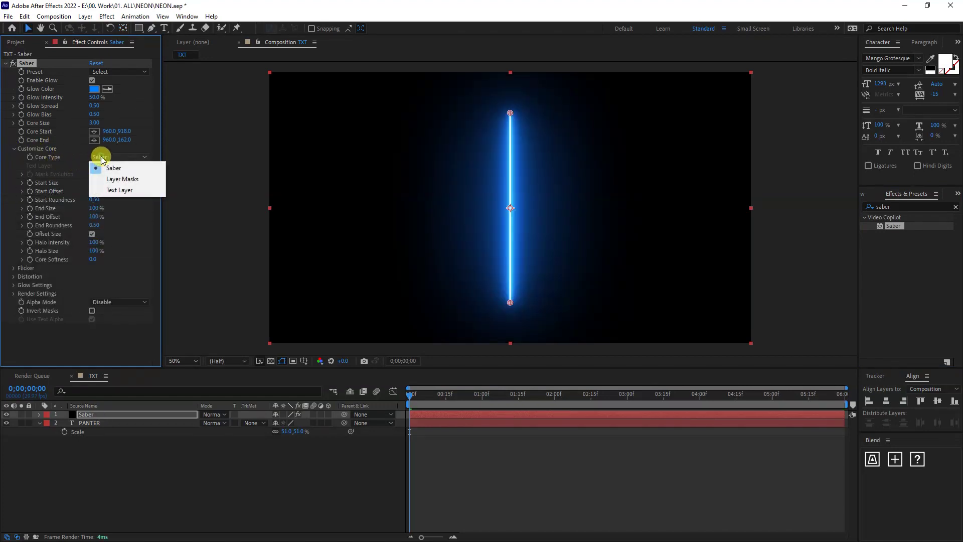
pyautogui.click(129, 190)
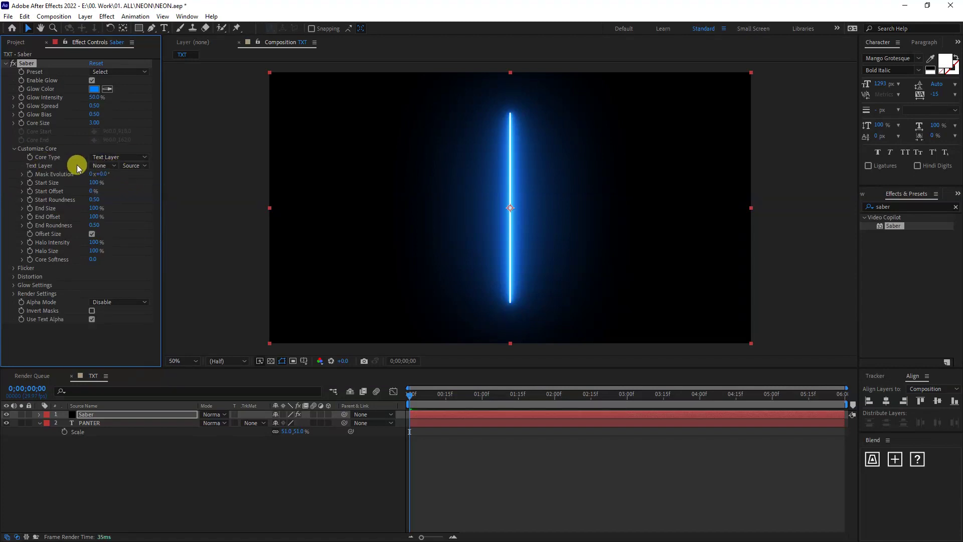
pyautogui.click(104, 166)
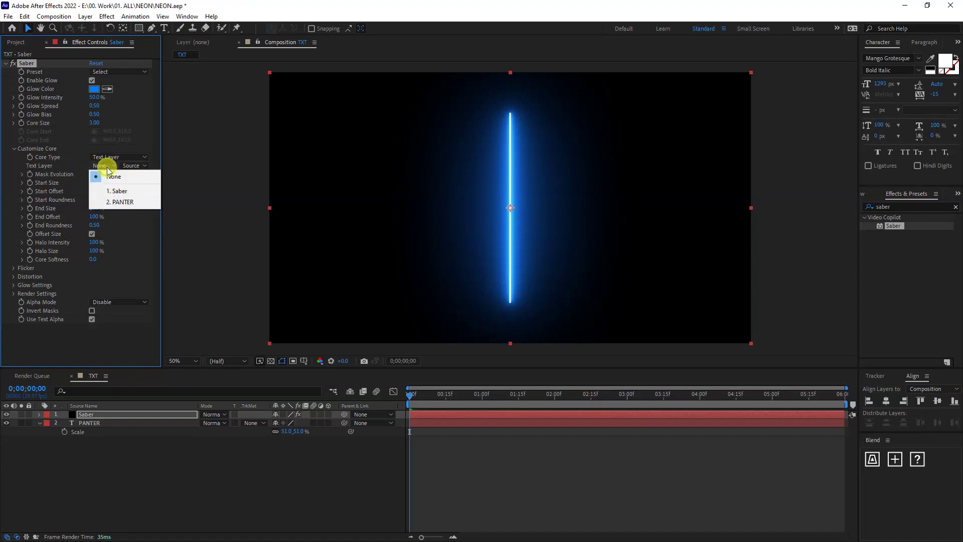
pyautogui.click(133, 202)
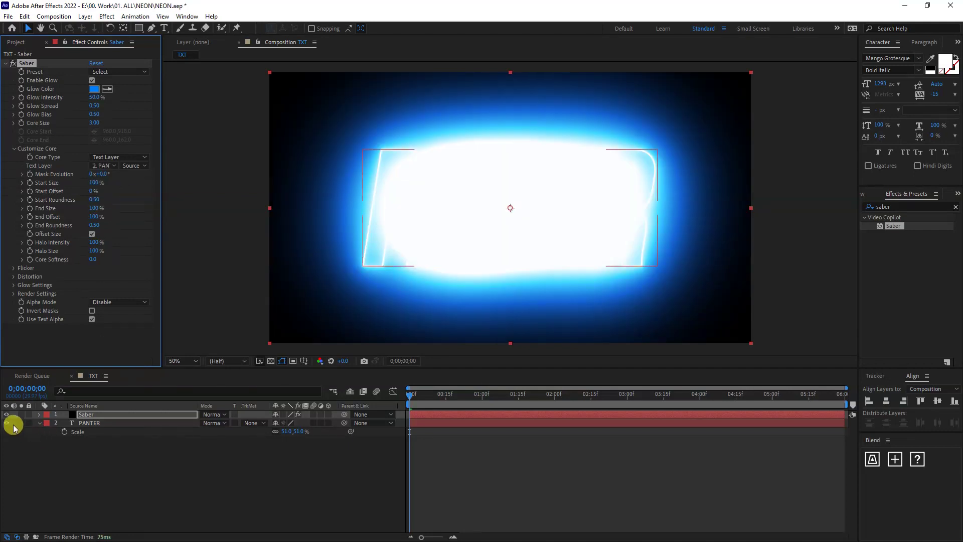
pyautogui.click(6, 423)
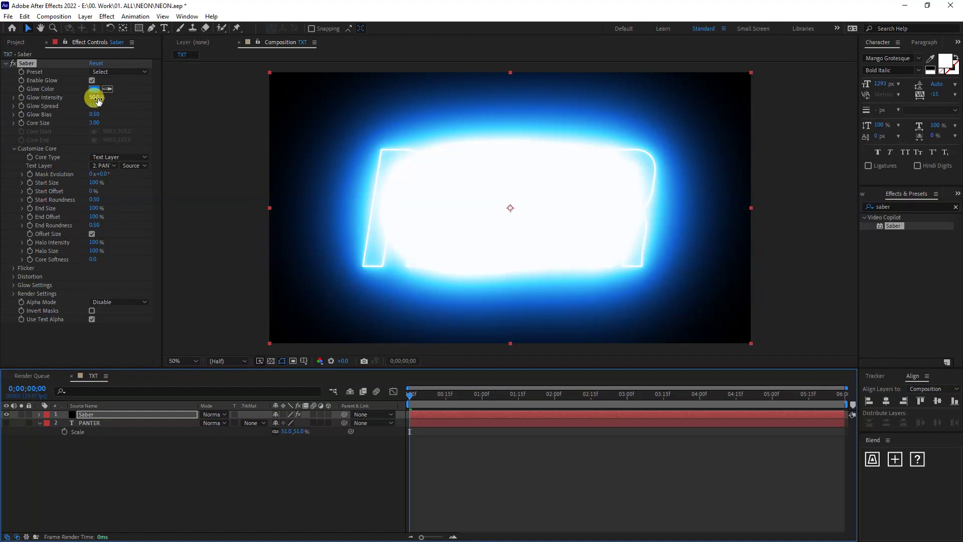
# Give Saber a blue glow colour, 14% glow intensity and a 3.40 core size.
pyautogui.moveTo(96, 100); pyautogui.dragTo(81, 114)
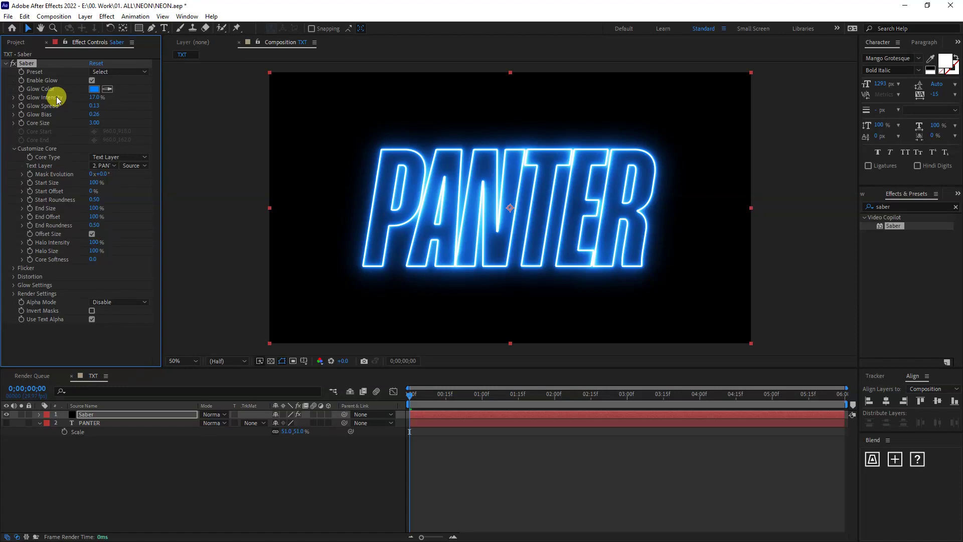
pyautogui.click(93, 89)
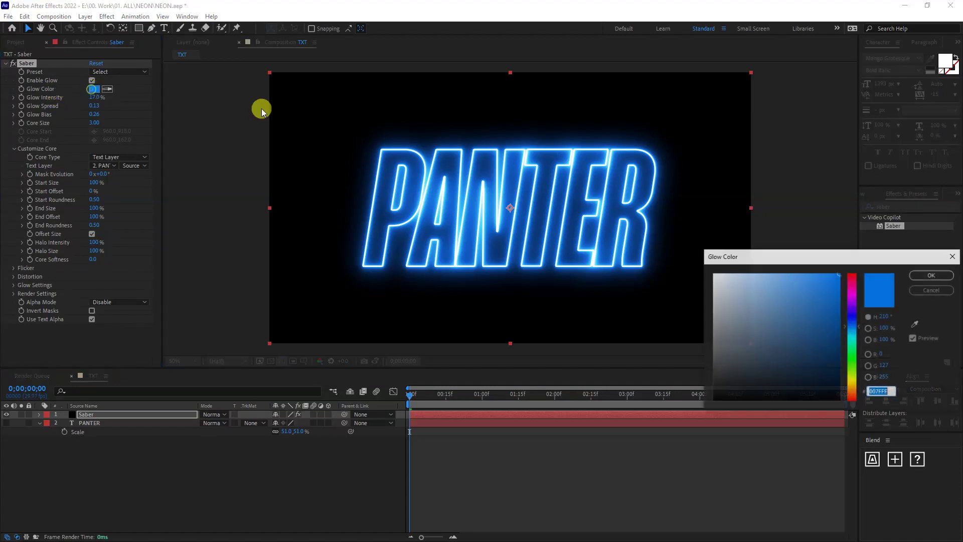
pyautogui.moveTo(848, 338); pyautogui.dragTo(851, 344)
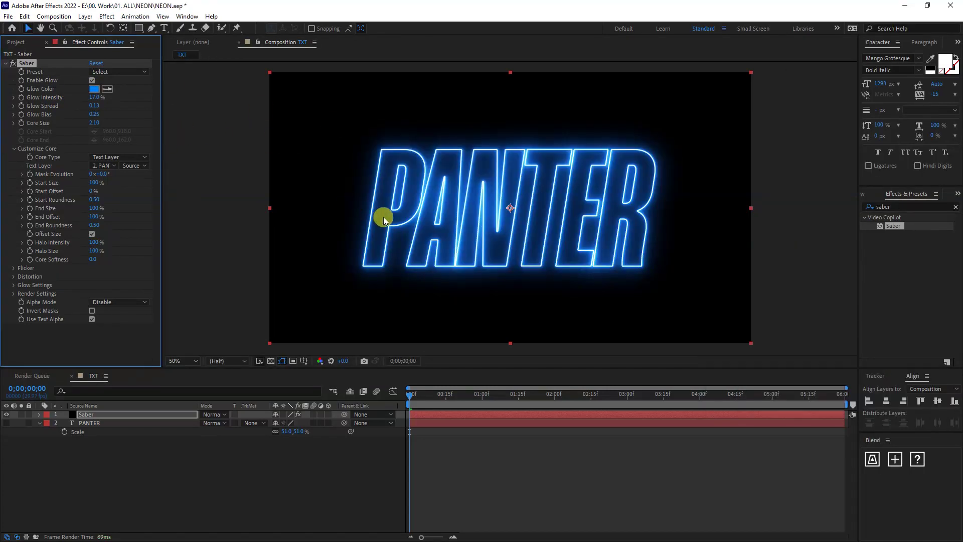
pyautogui.press('/')
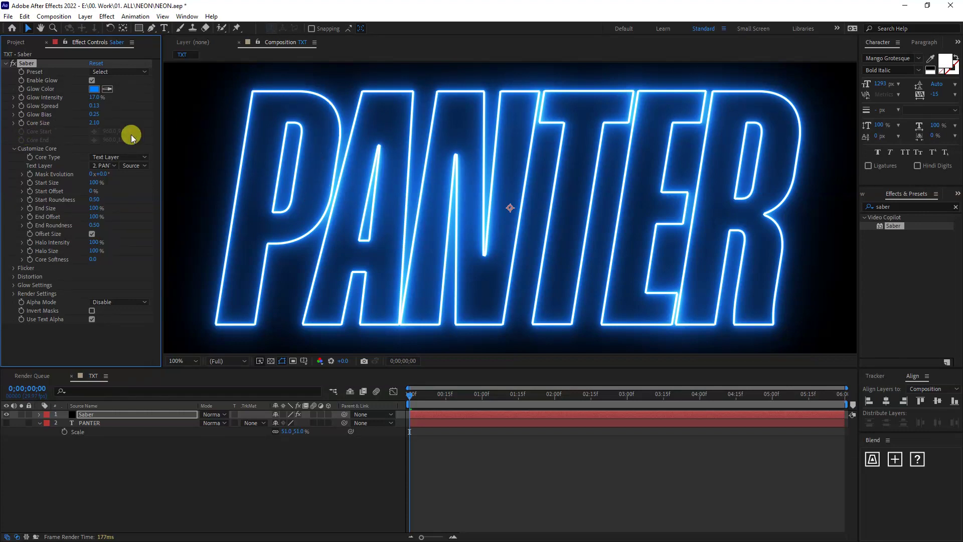
pyautogui.moveTo(90, 123); pyautogui.dragTo(97, 123)
pyautogui.press(',')
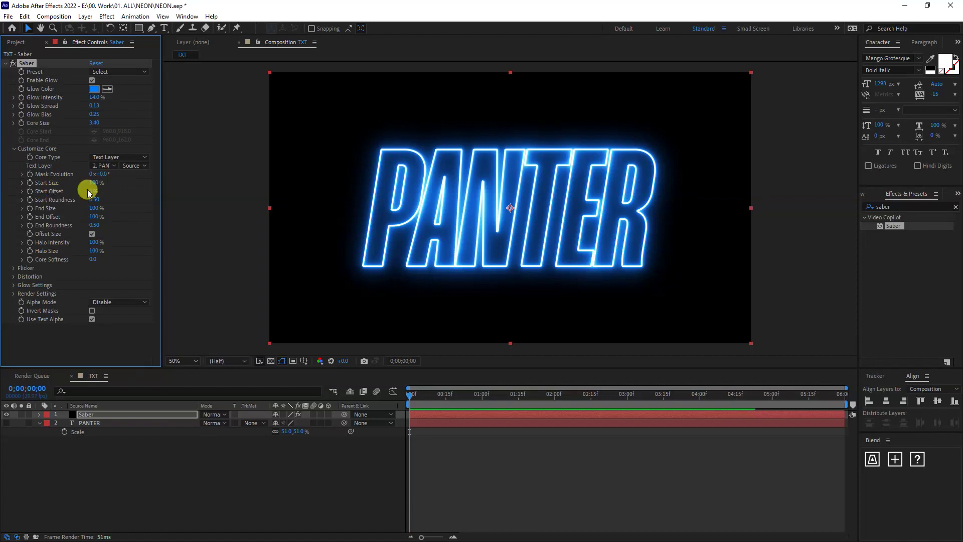
# Keyframe Start Size and Start Offset from 0%/100% at 0s to 100%/0% at 1s.
pyautogui.click(31, 191)
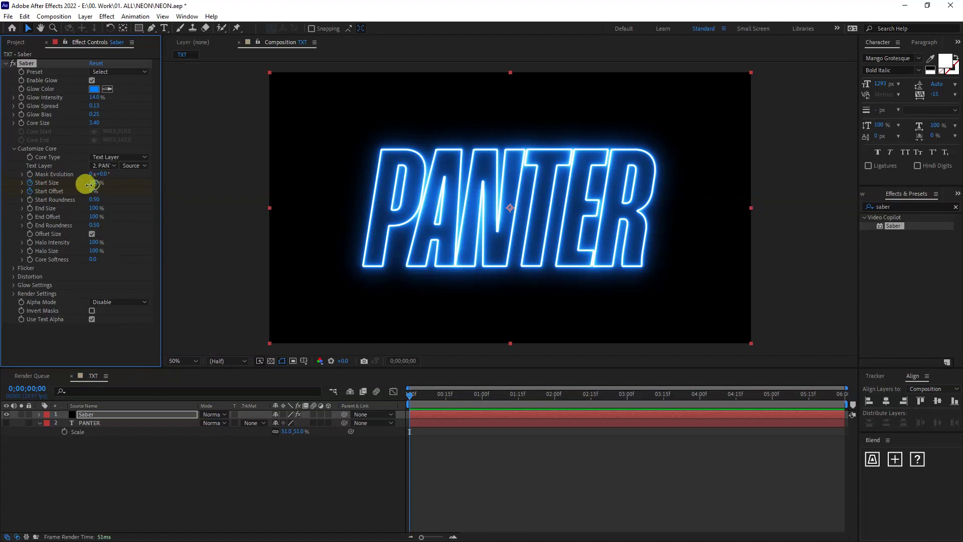
pyautogui.moveTo(89, 185)
pyautogui.mouseDown()
pyautogui.moveTo(68, 184)
pyautogui.moveTo(118, 200)
pyautogui.moveTo(101, 189)
pyautogui.moveTo(140, 194)
pyautogui.mouseUp()
pyautogui.moveTo(415, 396); pyautogui.dragTo(481, 414)
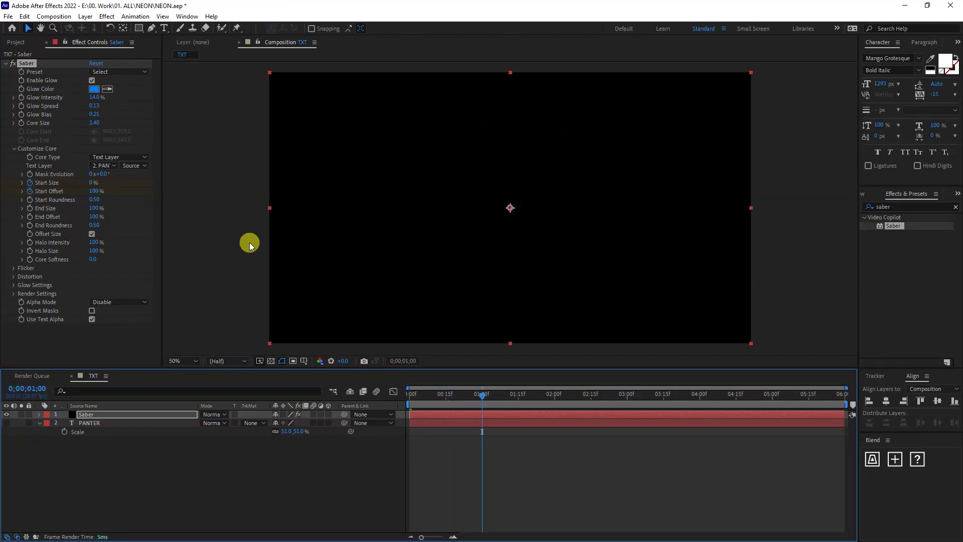
pyautogui.moveTo(92, 183); pyautogui.dragTo(255, 190)
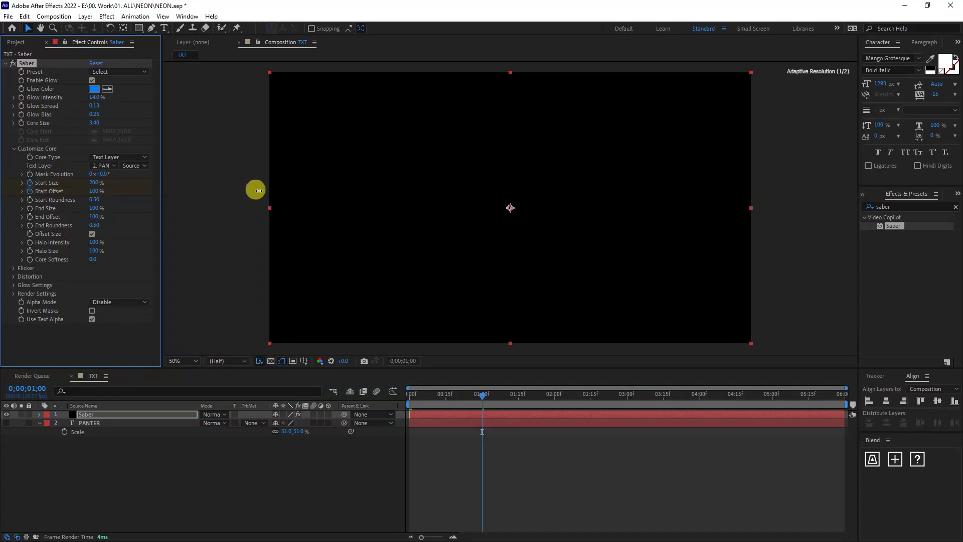
pyautogui.moveTo(94, 182); pyautogui.dragTo(81, 184)
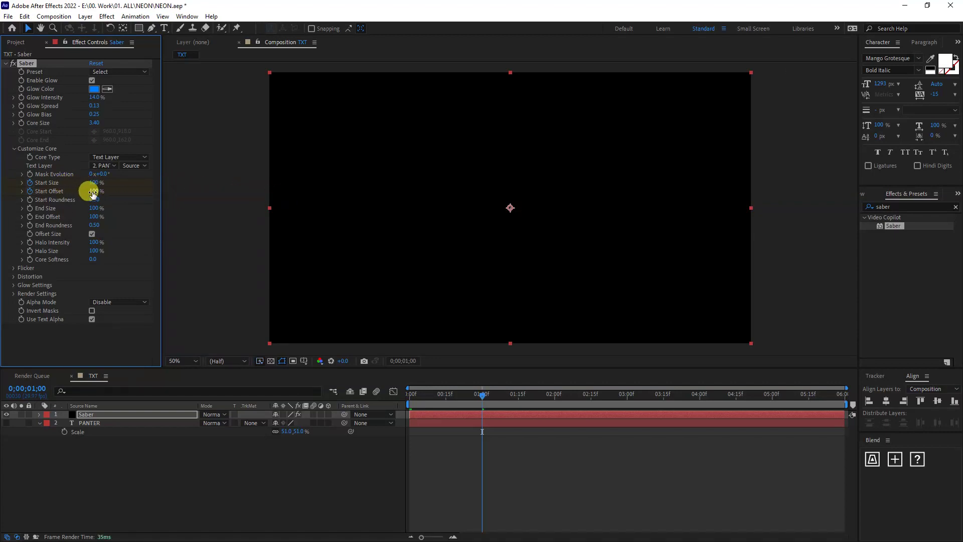
pyautogui.moveTo(88, 191); pyautogui.dragTo(37, 188)
# Preview the PANTER draw-on animation from the beginning.
pyautogui.click(398, 394)
pyautogui.press('space')
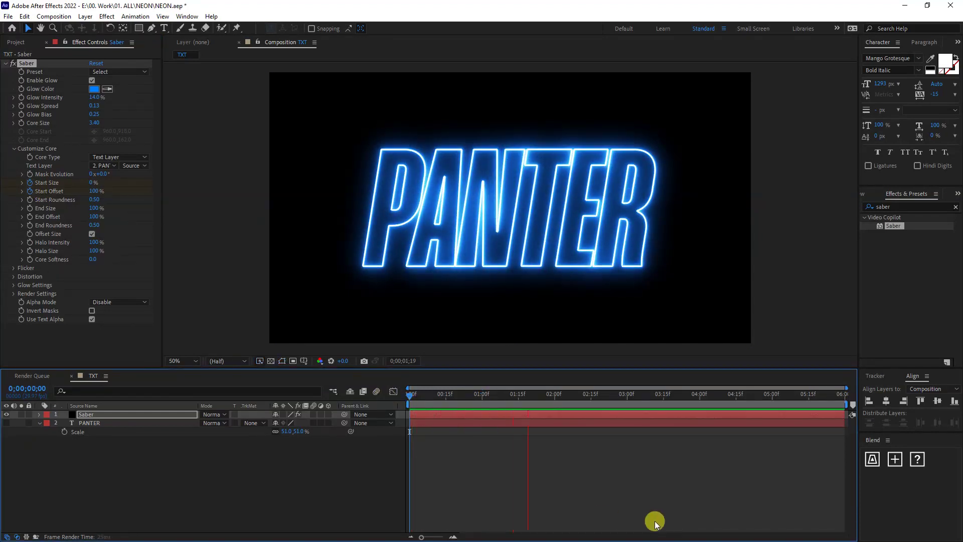
pyautogui.press('space')
pyautogui.click(39, 414)
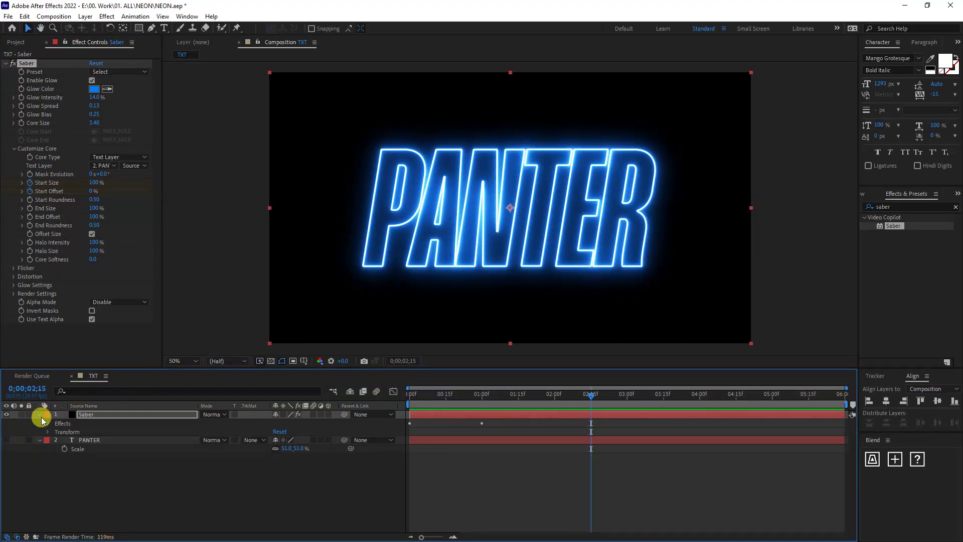
# Reveal Saber's Customize Core keyframes in the timeline and apply Easy Ease to all four.
pyautogui.click(47, 423)
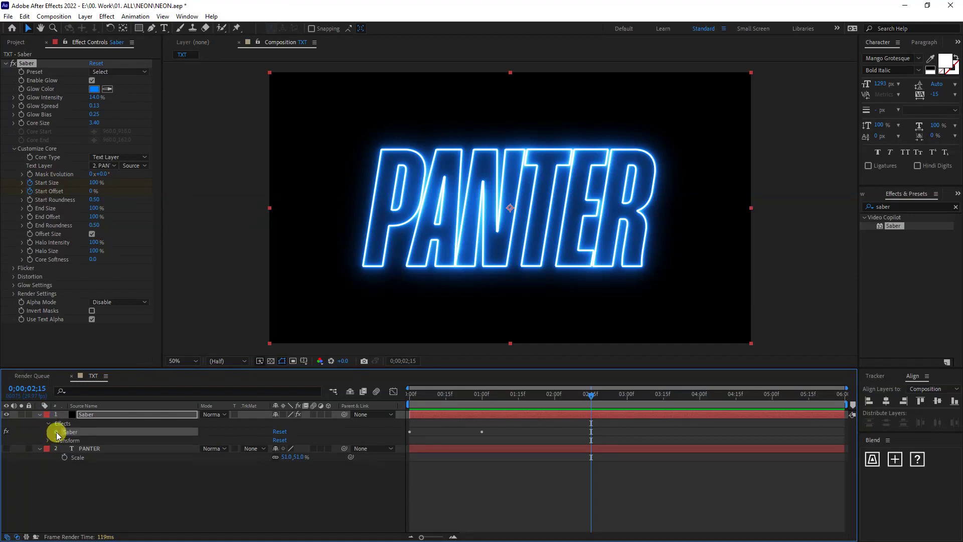
pyautogui.click(57, 432)
pyautogui.scroll(-2, 215, 464)
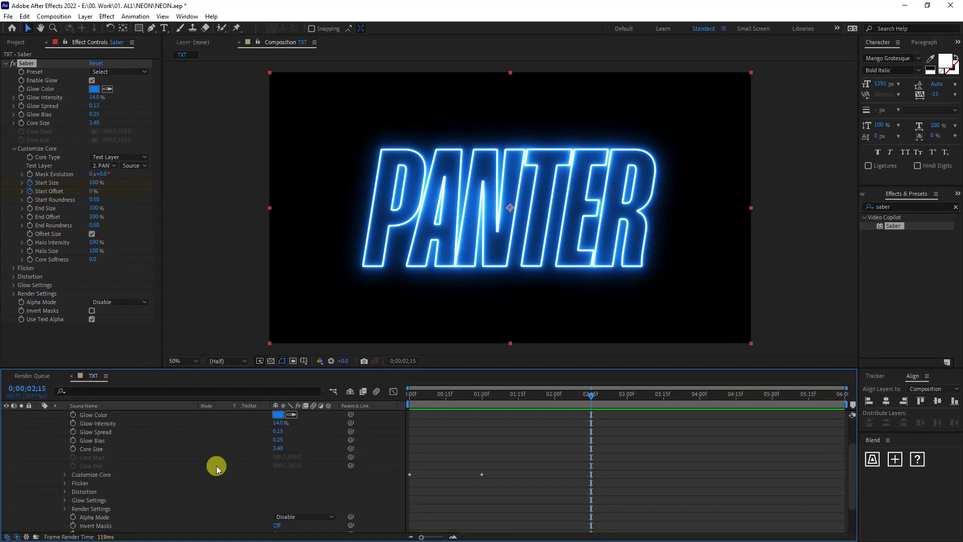
pyautogui.click(66, 474)
pyautogui.scroll(-3, 221, 474)
pyautogui.moveTo(504, 444); pyautogui.dragTo(394, 461)
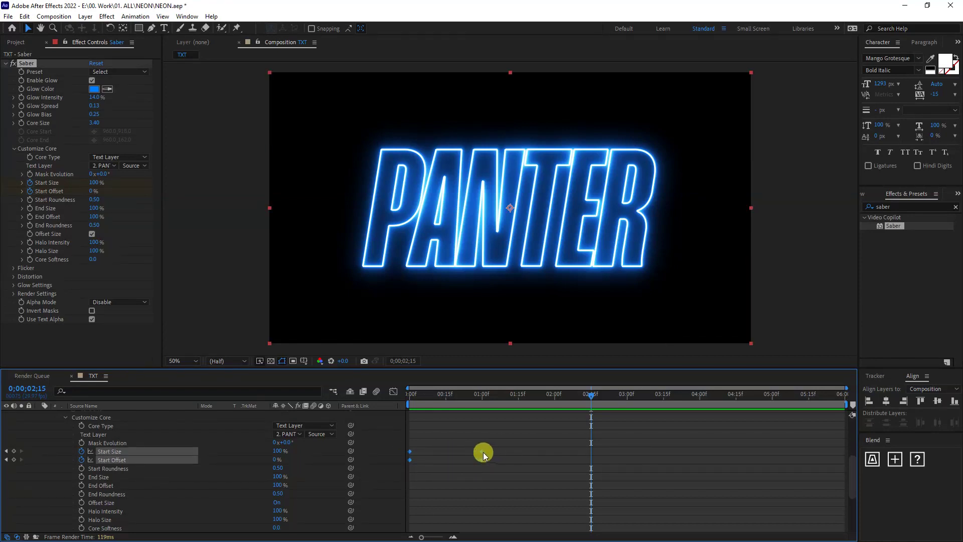
pyautogui.rightClick(482, 451)
pyautogui.moveTo(524, 445)
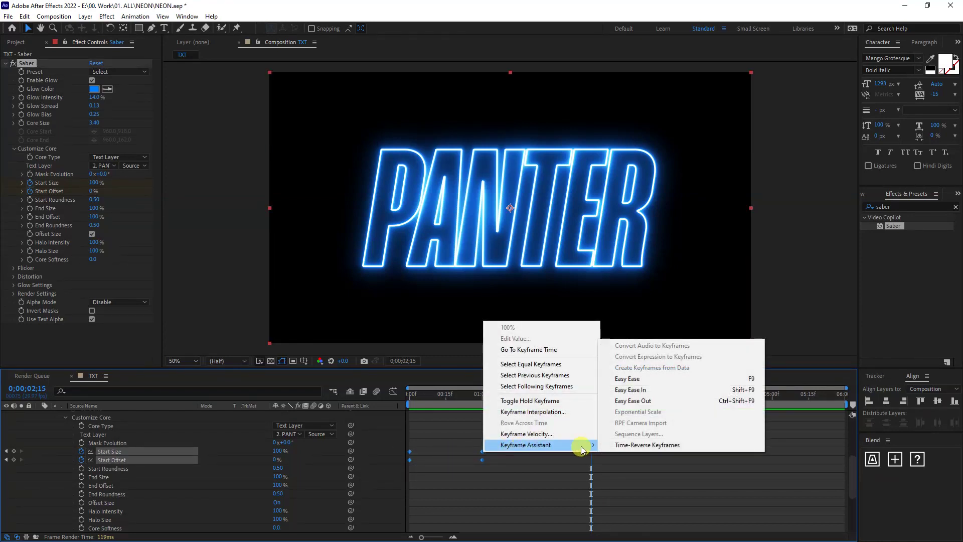
pyautogui.click(646, 381)
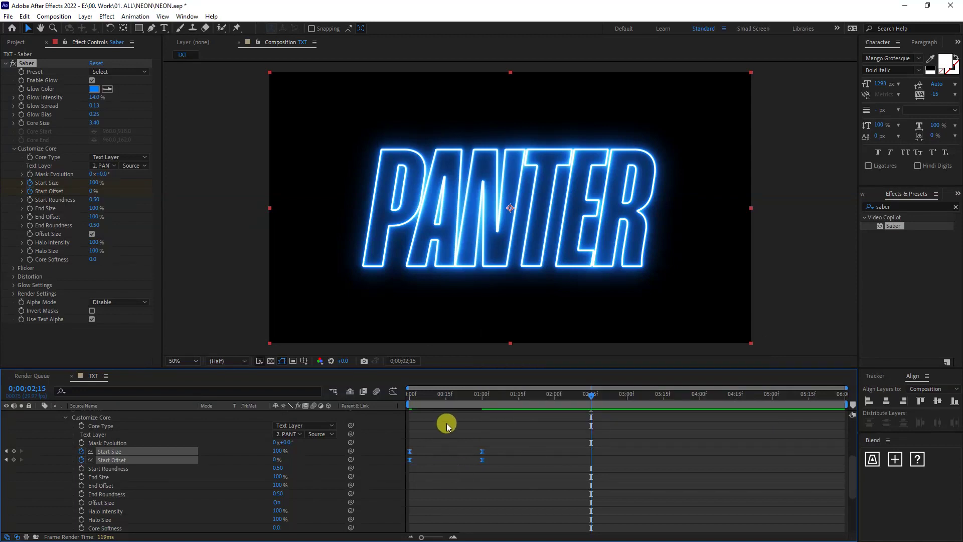
# Preview the eased draw-on, then paste the draw-on keyframes reversed at the composition's end.
pyautogui.moveTo(449, 390); pyautogui.dragTo(393, 399)
pyautogui.press('space')
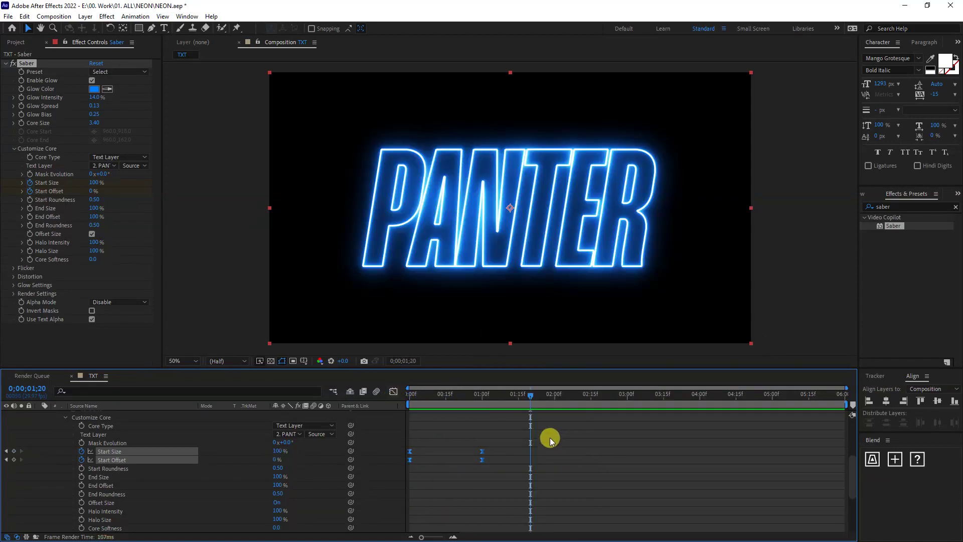
pyautogui.moveTo(507, 430); pyautogui.dragTo(477, 471)
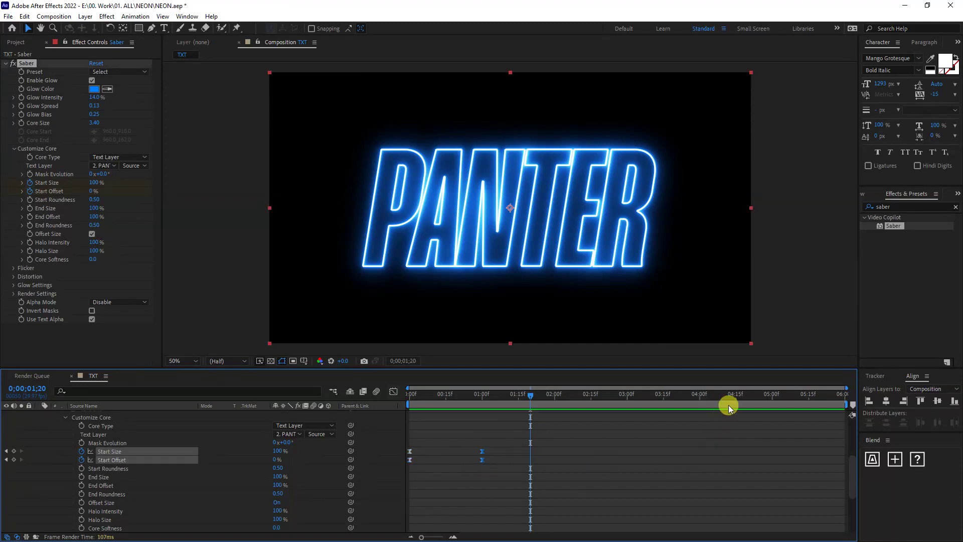
pyautogui.click(771, 415)
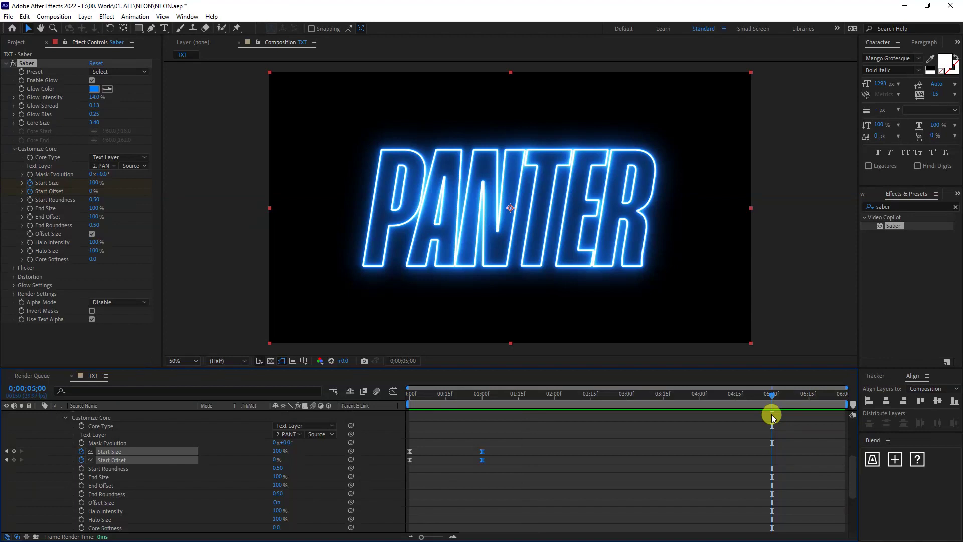
pyautogui.moveTo(441, 433); pyautogui.dragTo(404, 466)
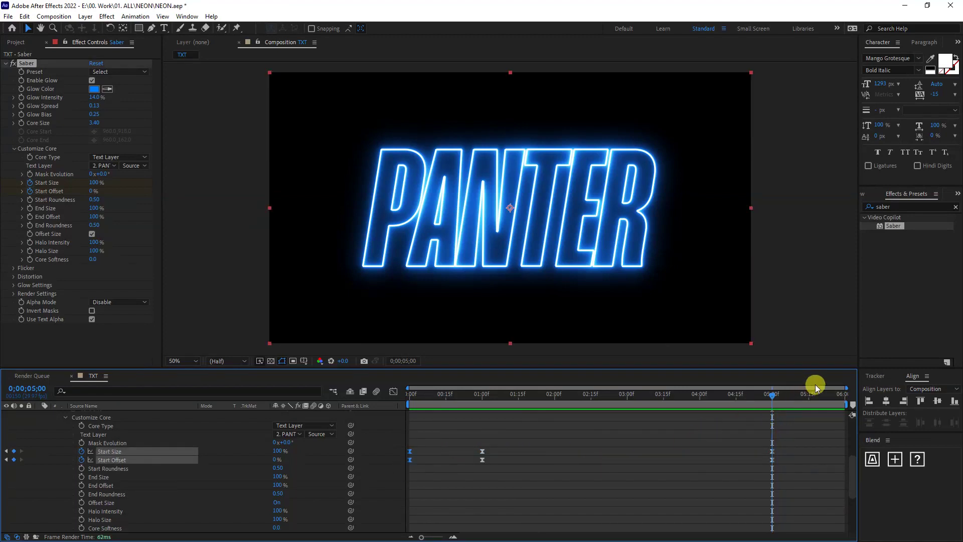
pyautogui.moveTo(810, 393); pyautogui.dragTo(849, 396)
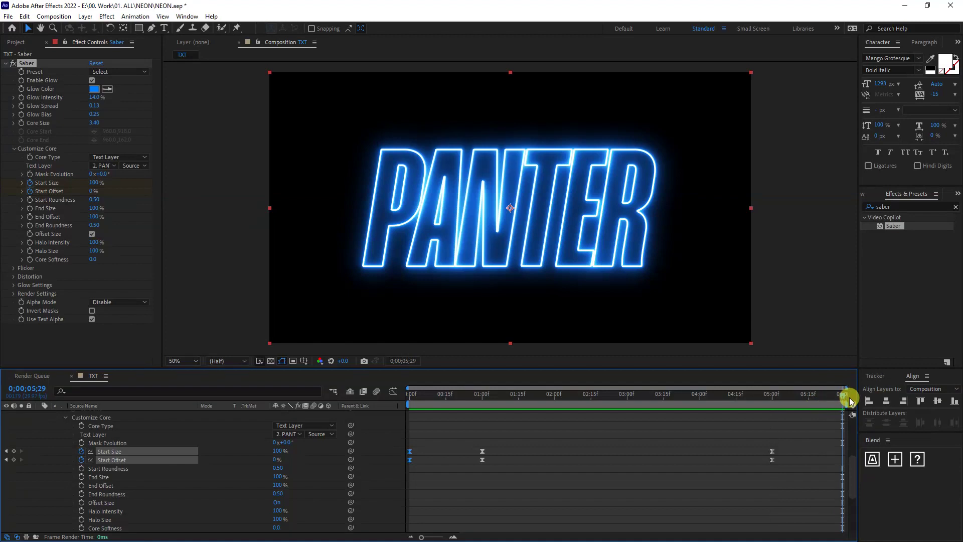
pyautogui.hotkey('ctrl', 'v')
# Preview the combined draw-on and draw-off from the start.
pyautogui.press('Home')
pyautogui.click(553, 436)
pyautogui.press('space')
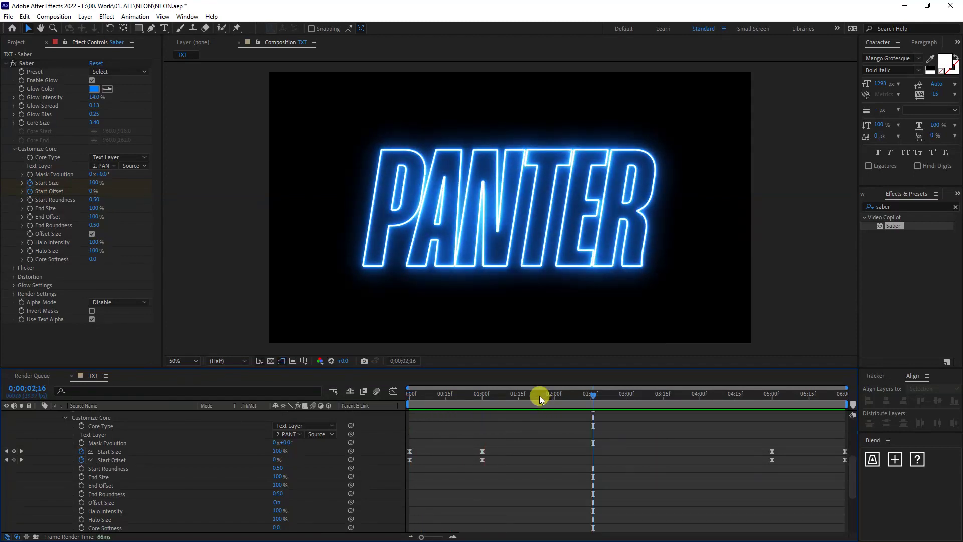
pyautogui.click(462, 394)
# Move the draw-off keyframes to about 2 seconds and end the work area near 3;15.
pyautogui.moveTo(862, 474); pyautogui.dragTo(852, 475)
pyautogui.moveTo(772, 459); pyautogui.dragTo(554, 457)
pyautogui.press('k')
pyautogui.press('k')
pyautogui.press('k')
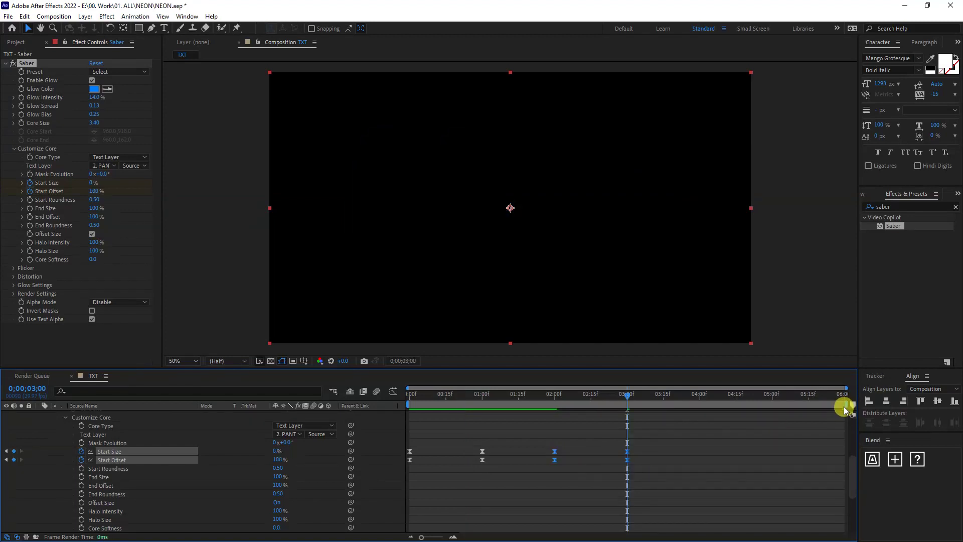
pyautogui.moveTo(846, 405); pyautogui.dragTo(626, 441)
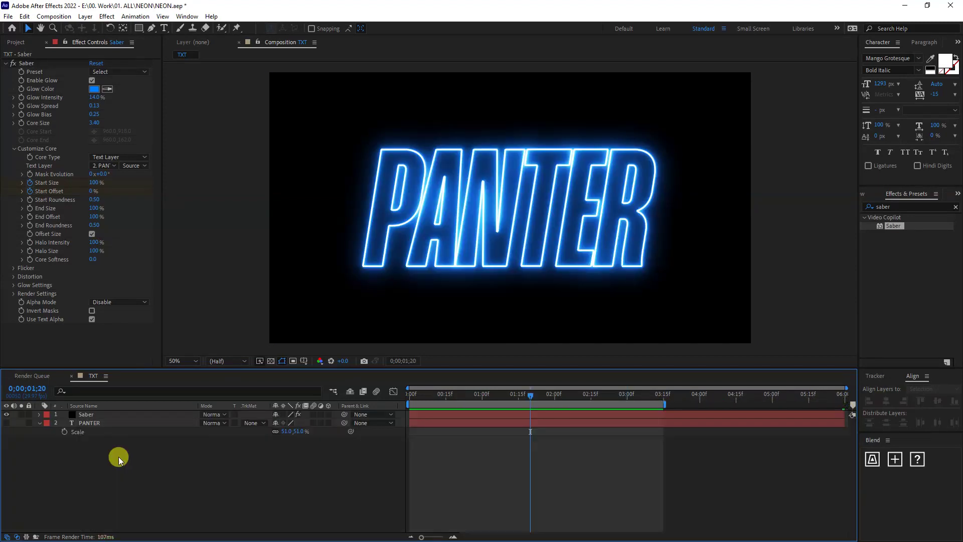
# Search Effects & Presets for 'scale w' and drop CC Scale Wipe onto the Saber layer.
pyautogui.click(888, 204)
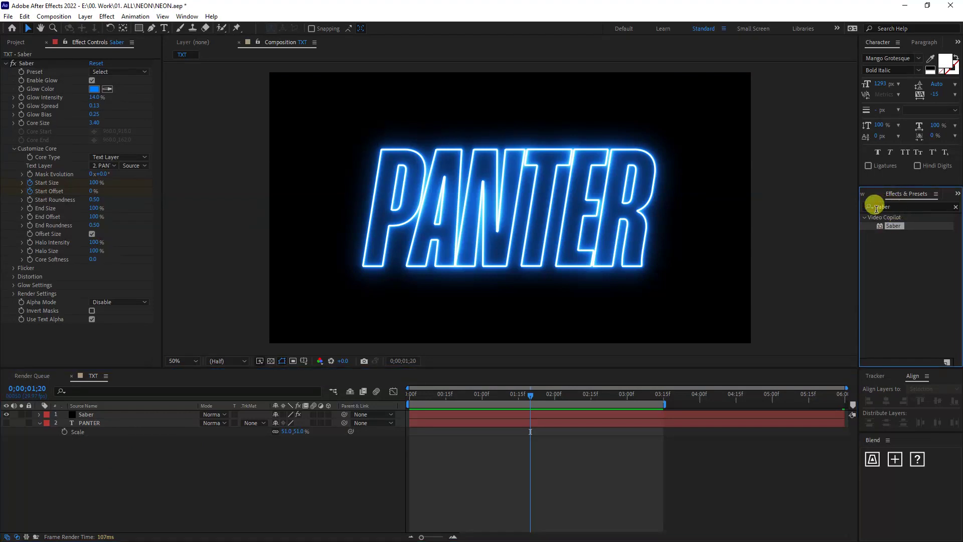
pyautogui.doubleClick(902, 206)
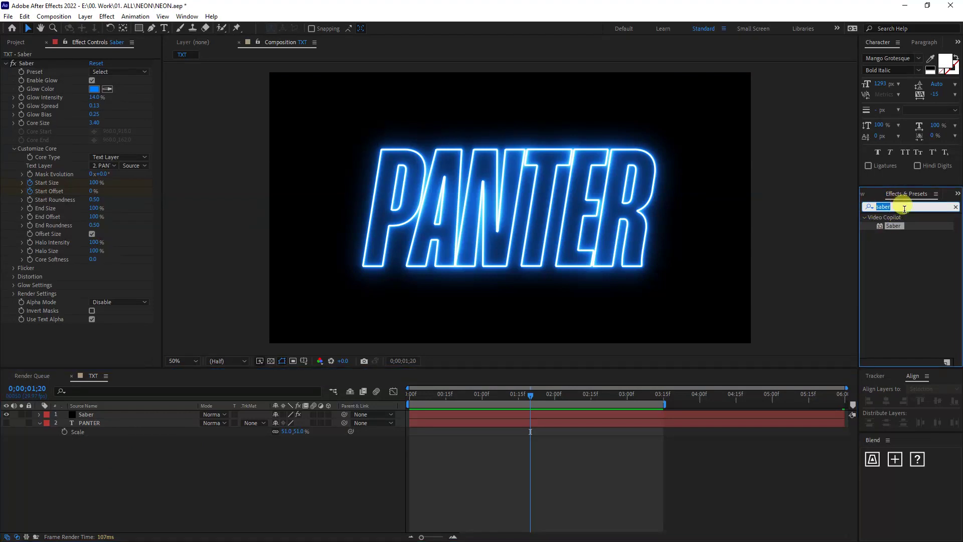
pyautogui.write('scale wi')
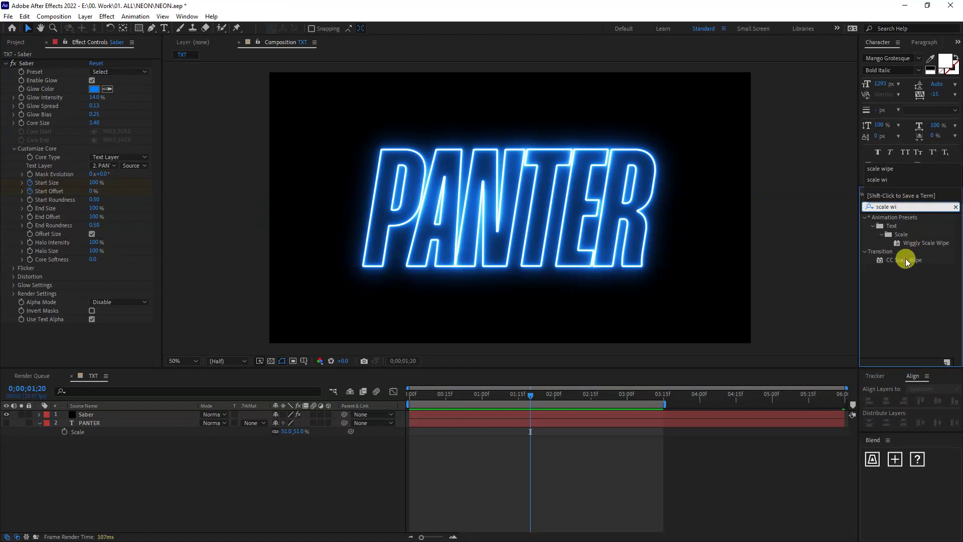
pyautogui.moveTo(904, 260); pyautogui.dragTo(86, 417)
# Set CC Scale Wipe's Direction and Stretch 100 to smear PANTER sideways, then edit Center X.
pyautogui.click(105, 341)
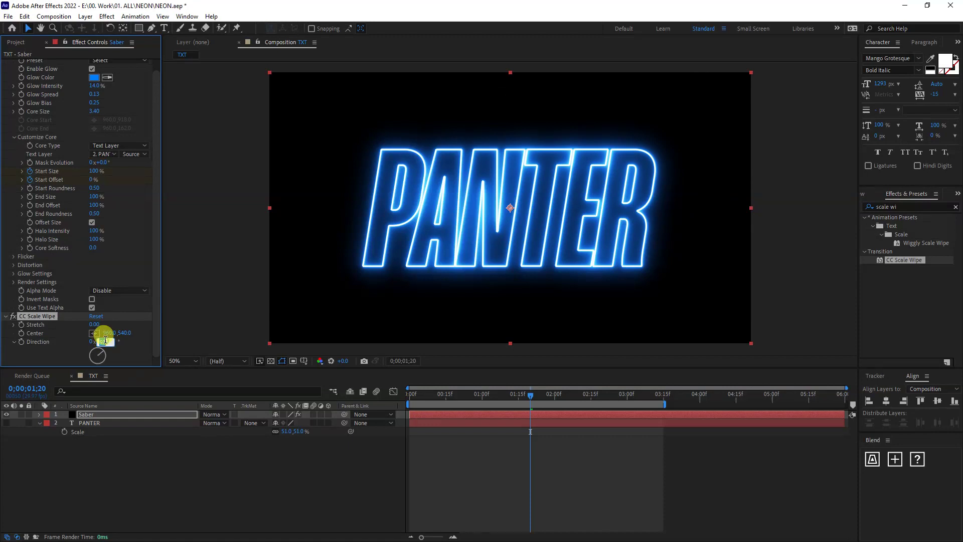
pyautogui.write('50')
pyautogui.moveTo(469, 394); pyautogui.dragTo(481, 414)
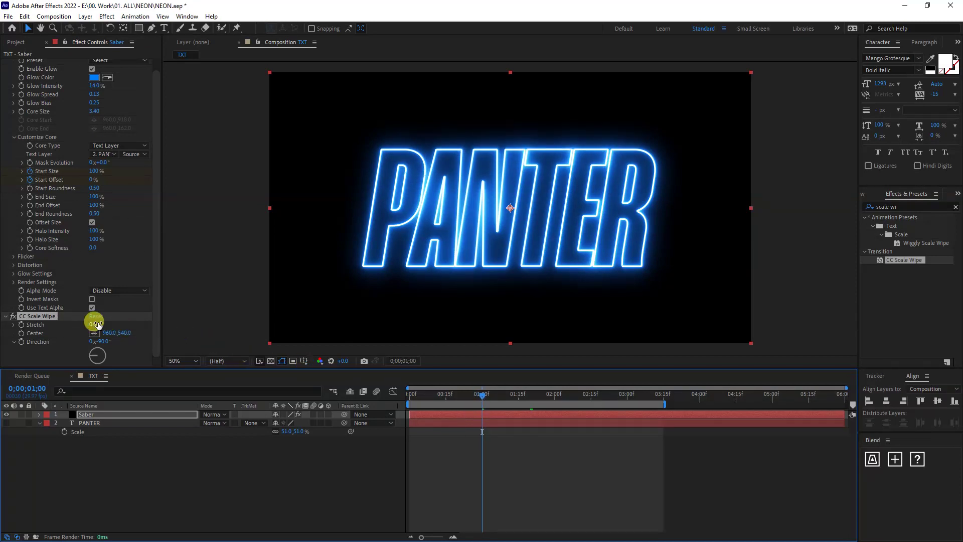
pyautogui.moveTo(97, 323); pyautogui.dragTo(747, 334)
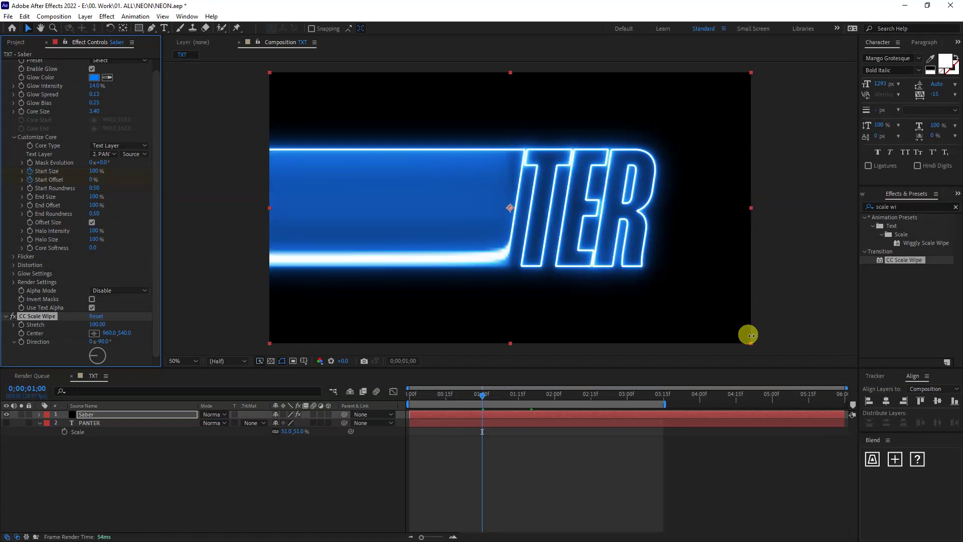
pyautogui.click(111, 333)
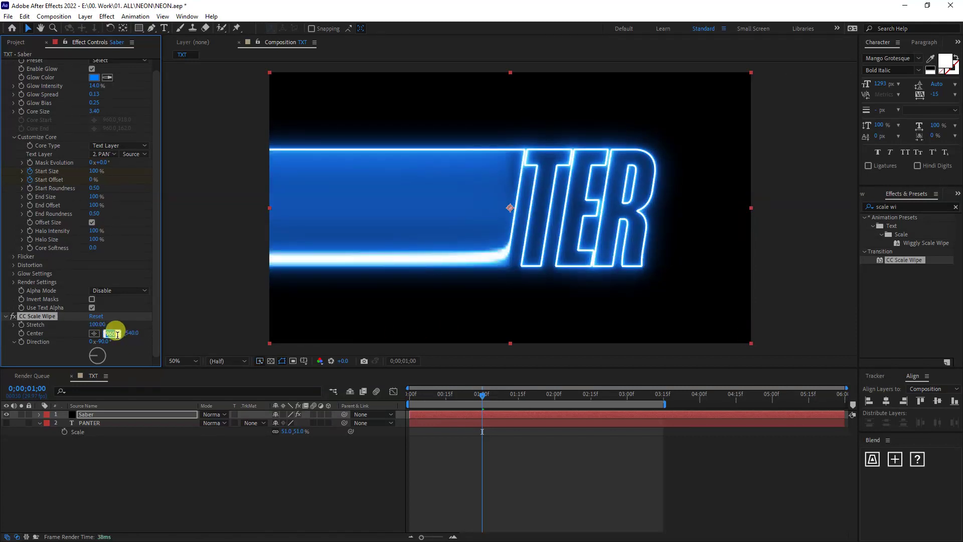
# Shift the wipe Center right to hide PANTER and keyframe it at frame 0.
pyautogui.write('910')
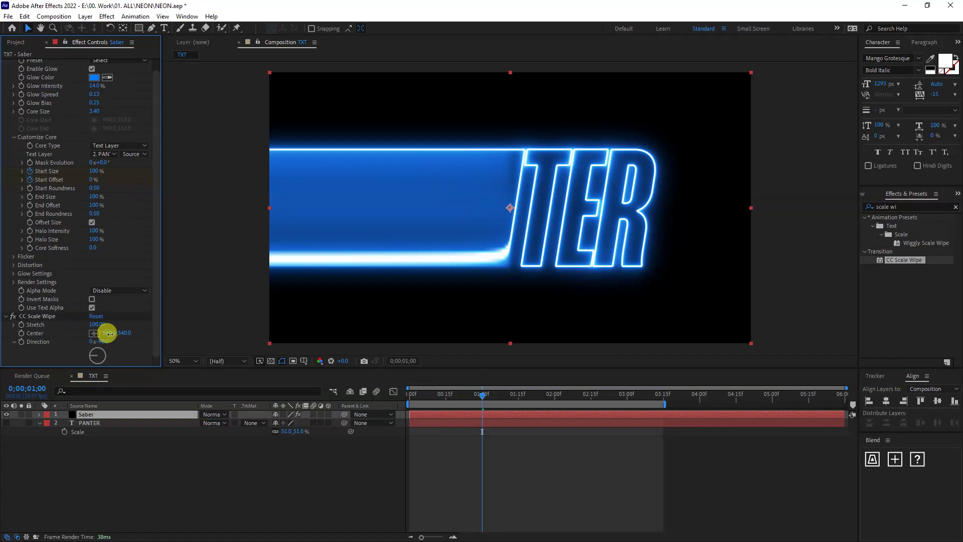
pyautogui.press('Return')
pyautogui.moveTo(100, 341); pyautogui.dragTo(522, 350)
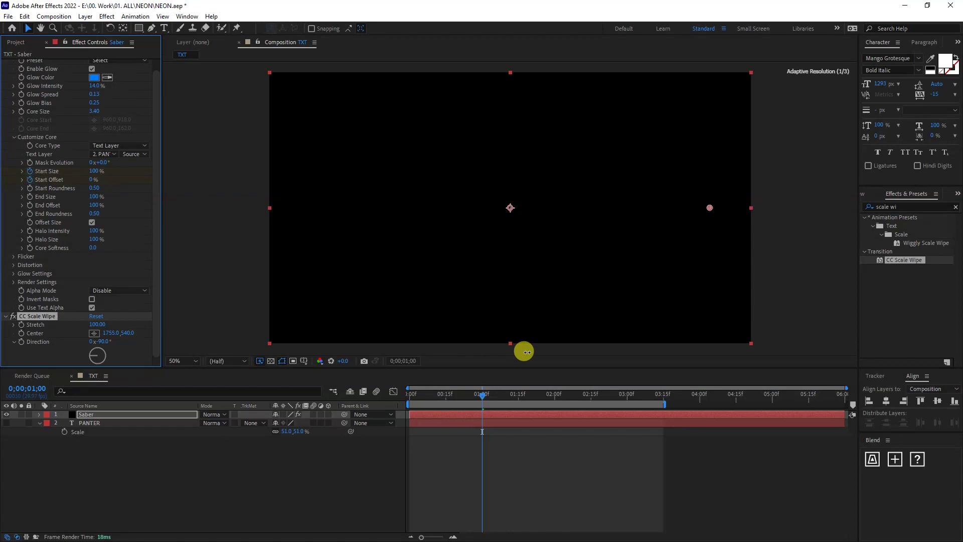
pyautogui.moveTo(452, 395); pyautogui.dragTo(407, 405)
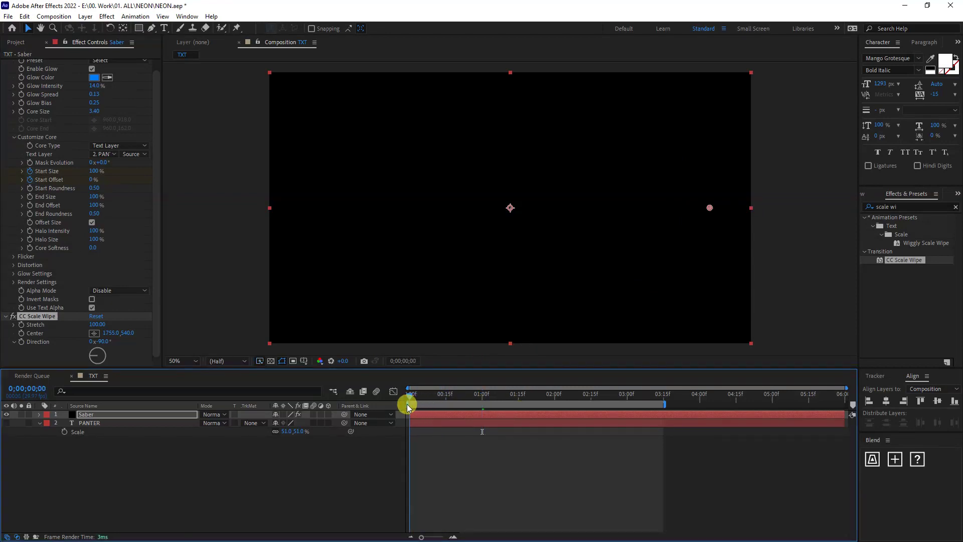
pyautogui.click(22, 334)
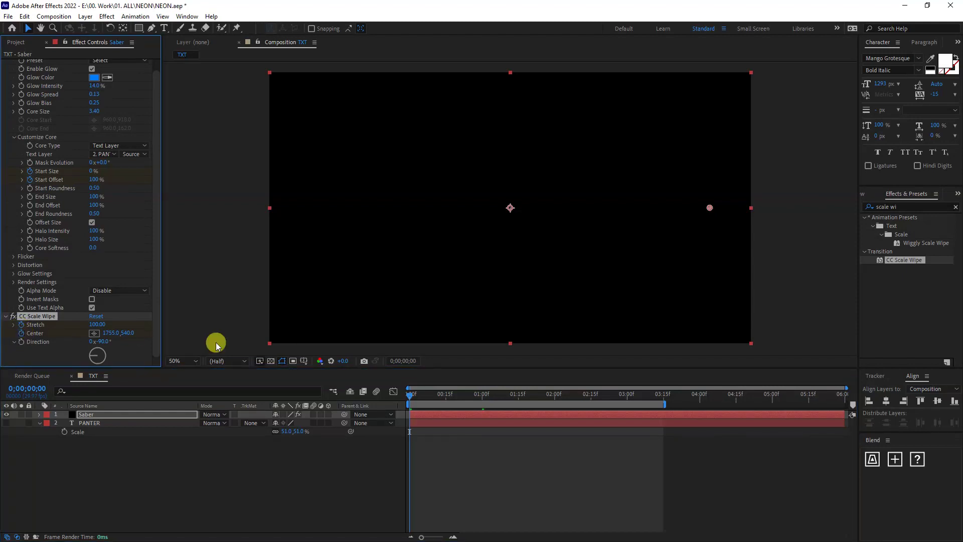
# At one second, set Stretch to 0 and Center to 960,540, then scrub to check the wipe-in.
pyautogui.moveTo(412, 396); pyautogui.dragTo(482, 400)
pyautogui.moveTo(99, 327); pyautogui.dragTo(10, 325)
pyautogui.click(98, 326)
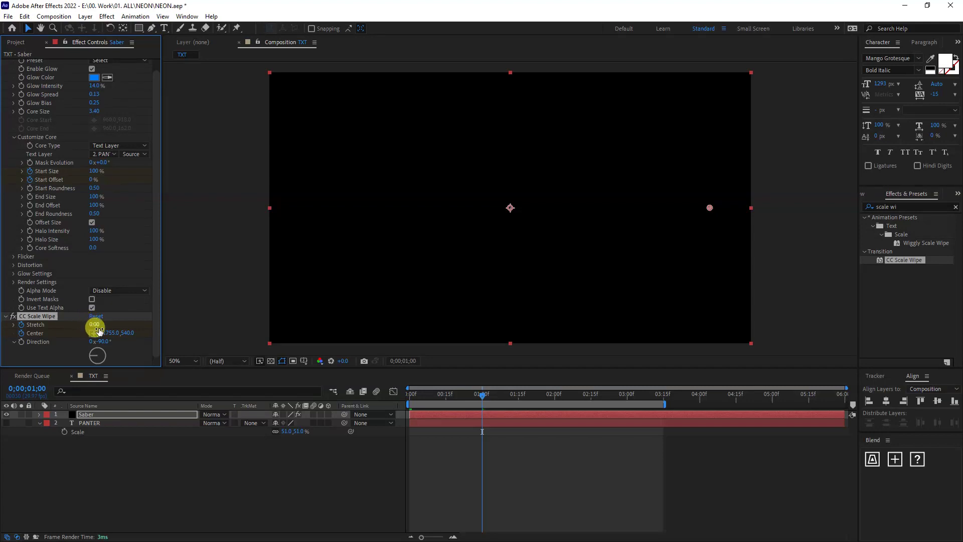
pyautogui.click(111, 333)
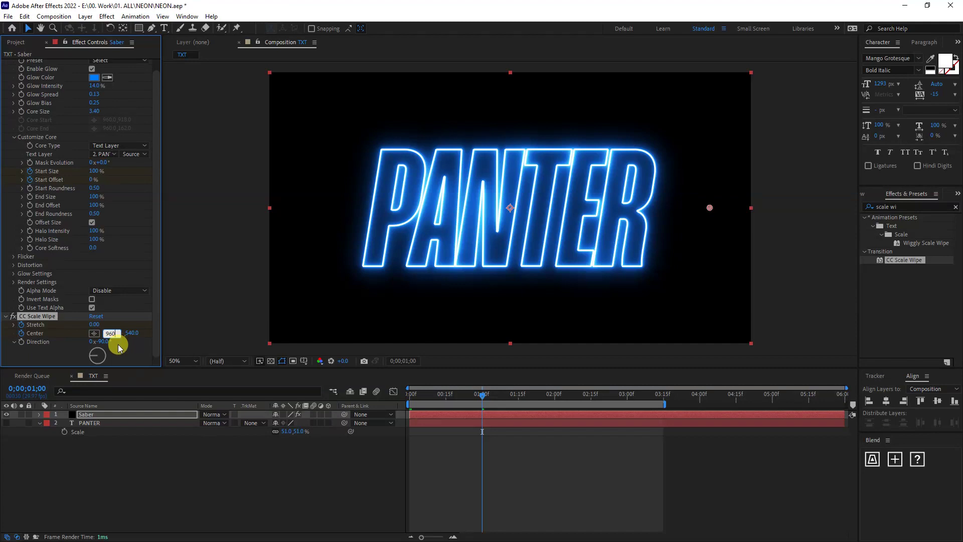
pyautogui.moveTo(480, 395); pyautogui.dragTo(523, 394)
pyautogui.click(40, 415)
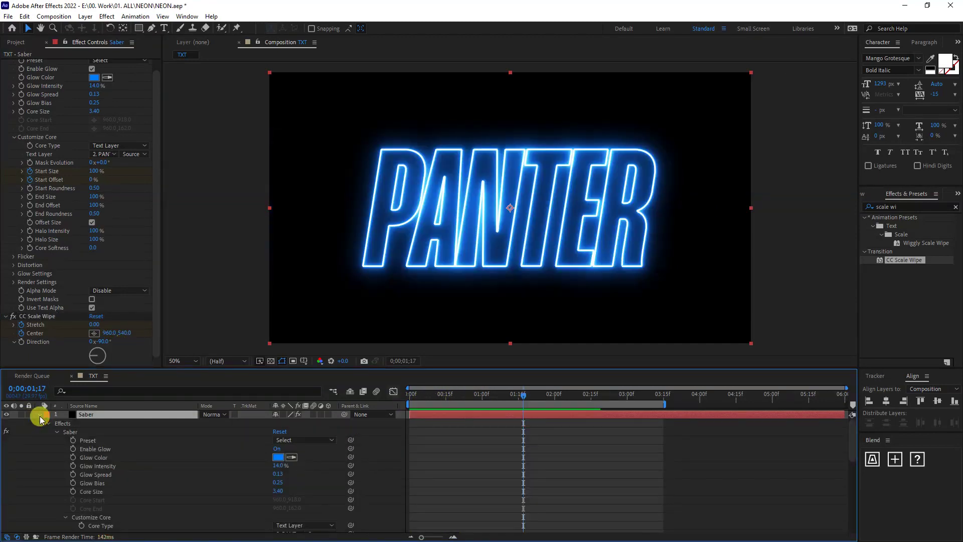
# Select all CC Scale Wipe Stretch and Center keyframes on the Saber layer and apply Easy Ease.
pyautogui.scroll(-10, 134, 445)
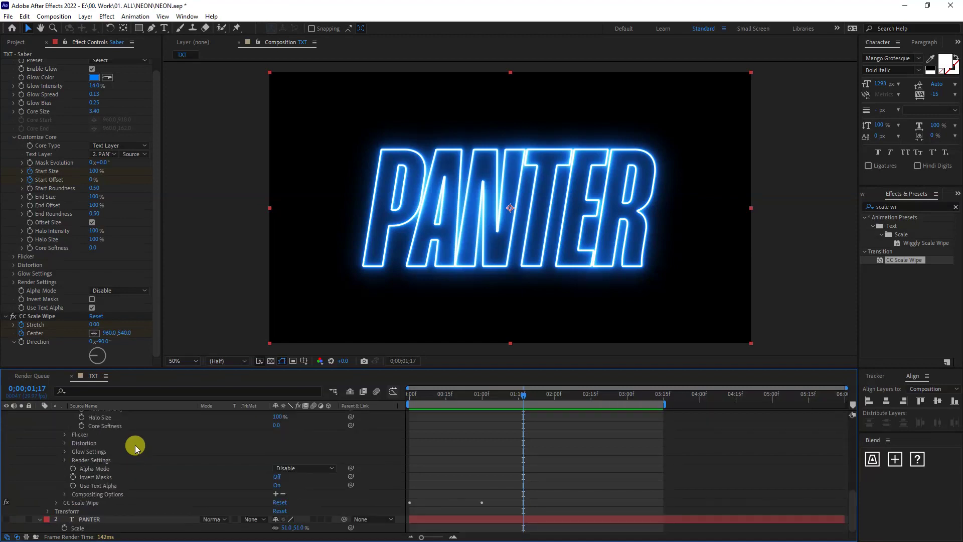
pyautogui.click(86, 503)
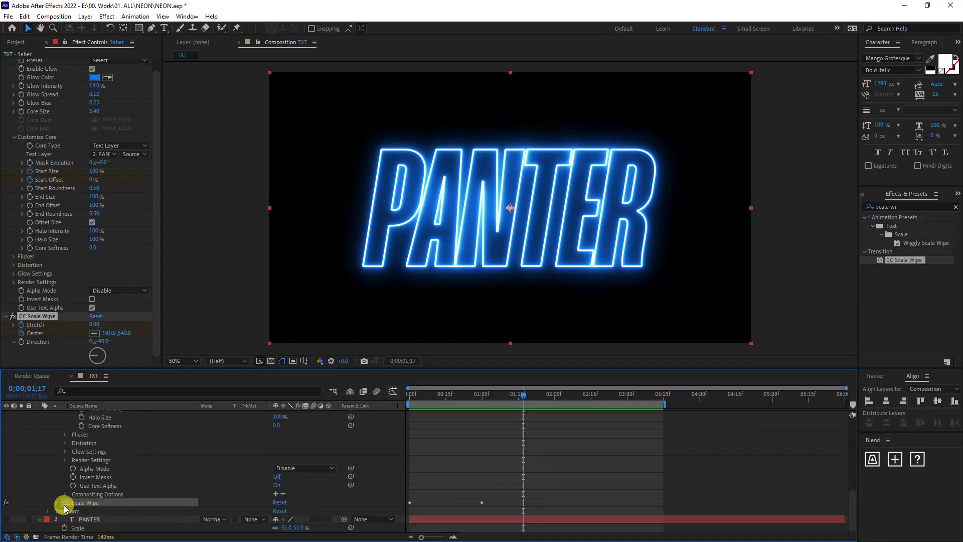
pyautogui.click(56, 503)
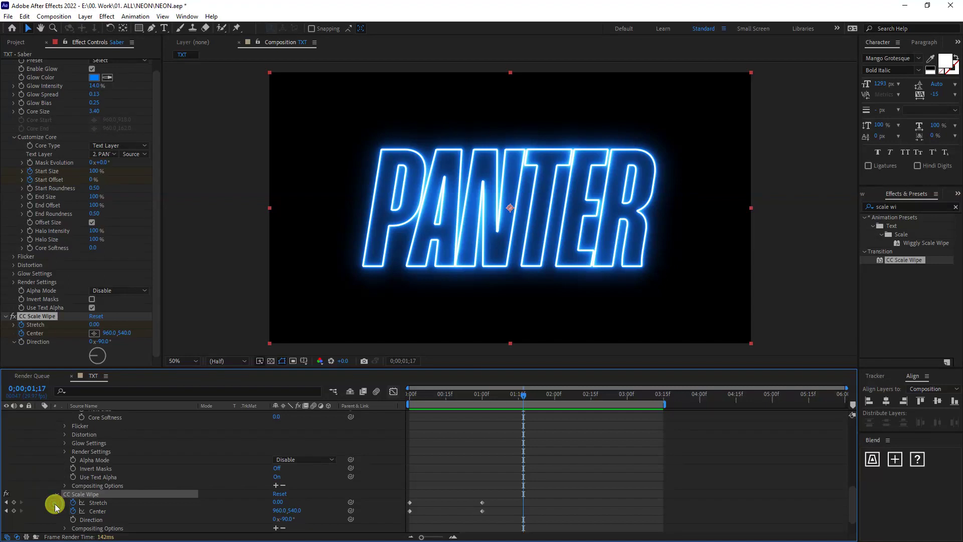
pyautogui.click(456, 509)
pyautogui.click(387, 513)
pyautogui.click(504, 492)
pyautogui.moveTo(410, 514); pyautogui.dragTo(504, 494)
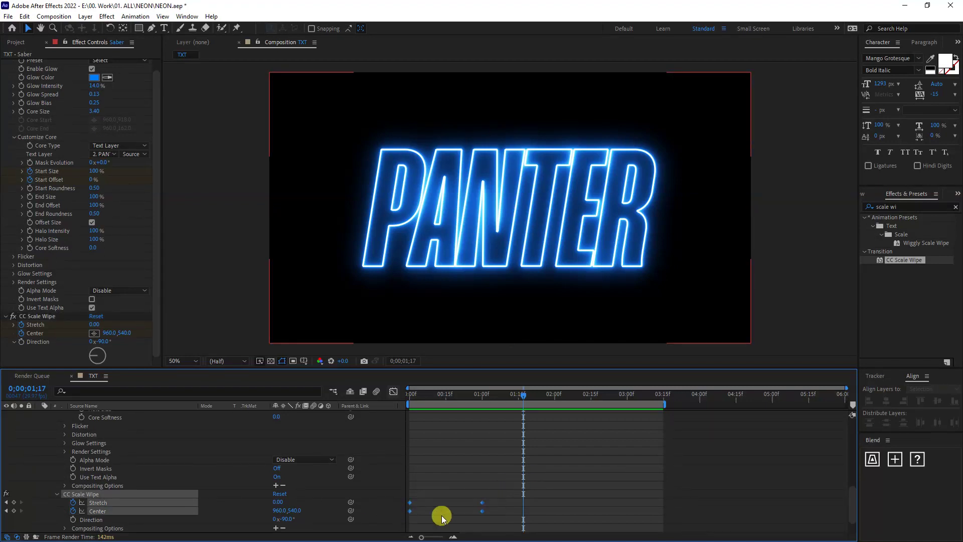
pyautogui.rightClick(482, 510)
pyautogui.moveTo(526, 507)
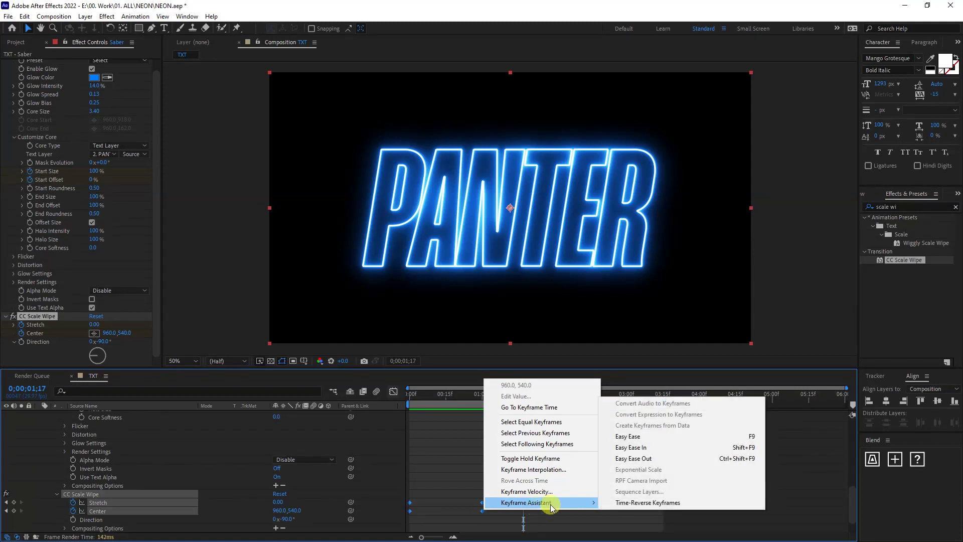
pyautogui.click(630, 442)
pyautogui.scroll(-2, 462, 471)
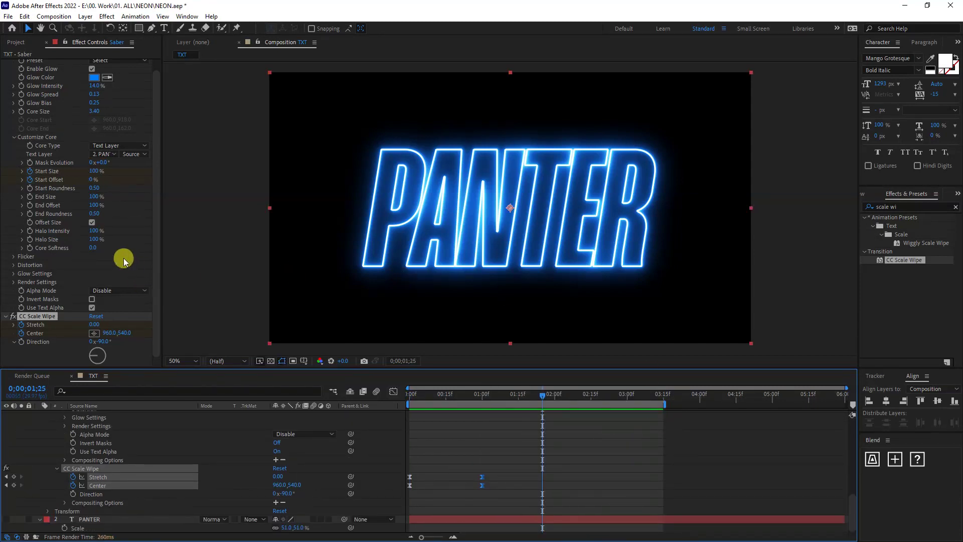
# Expand Saber's Flicker settings and tune Flicker Intensity to 100% while previewing the glow.
pyautogui.click(22, 259)
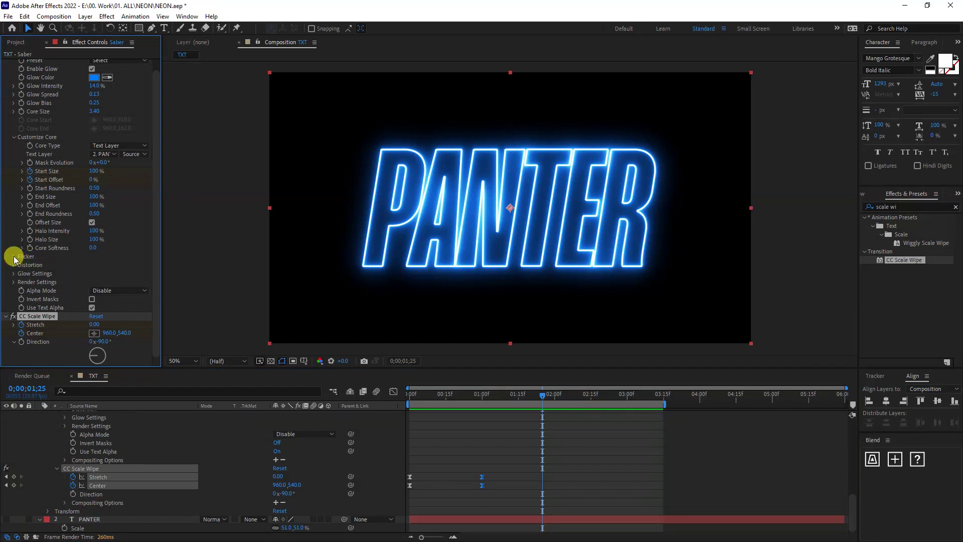
pyautogui.click(13, 257)
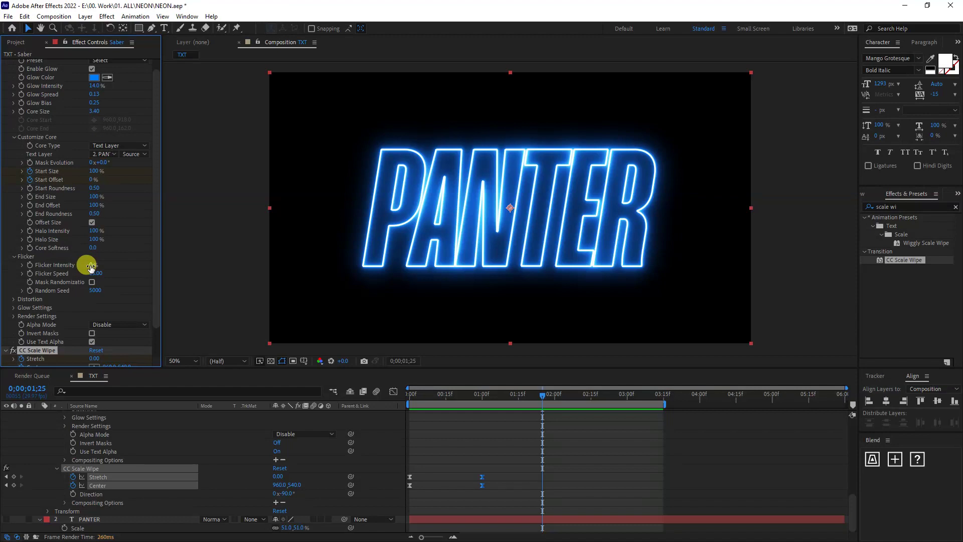
pyautogui.moveTo(90, 268); pyautogui.dragTo(67, 274)
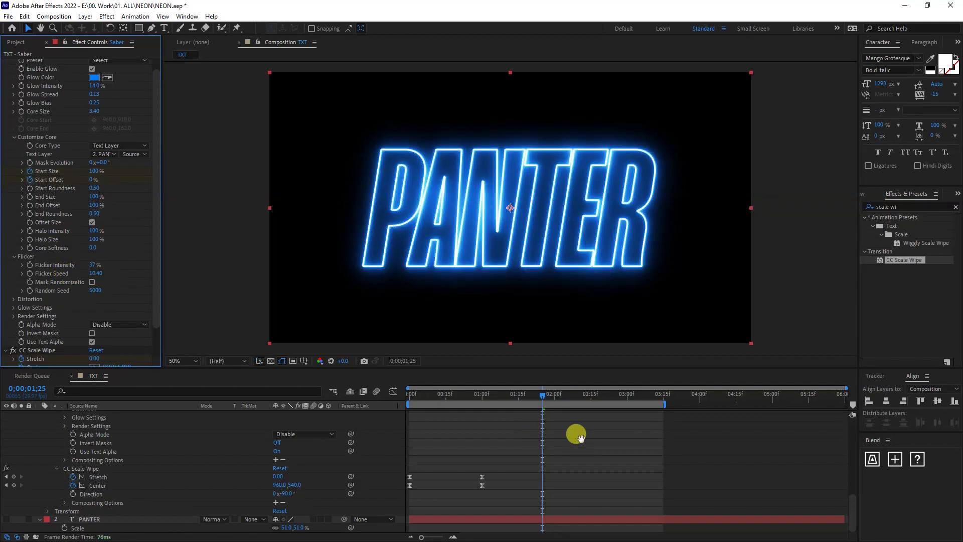
pyautogui.press('space')
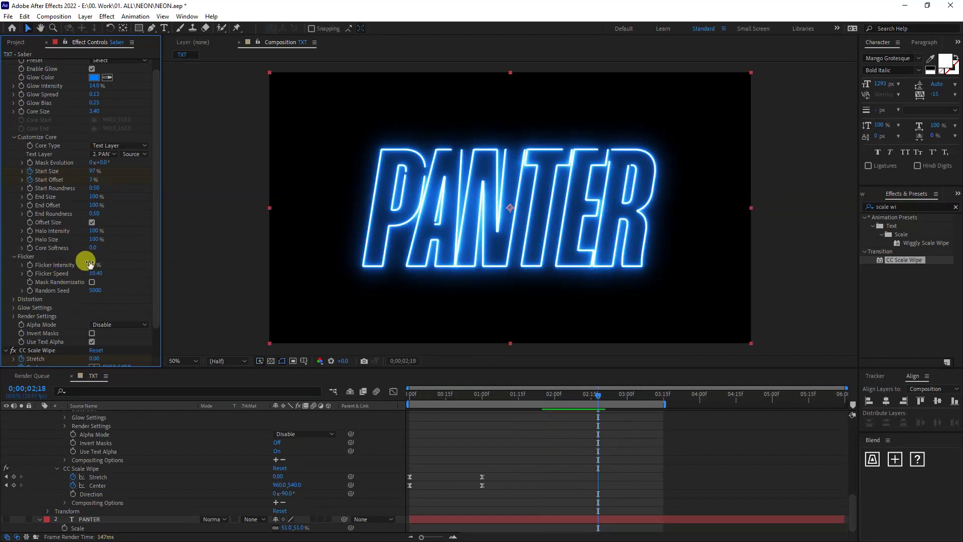
pyautogui.moveTo(93, 265); pyautogui.dragTo(165, 264)
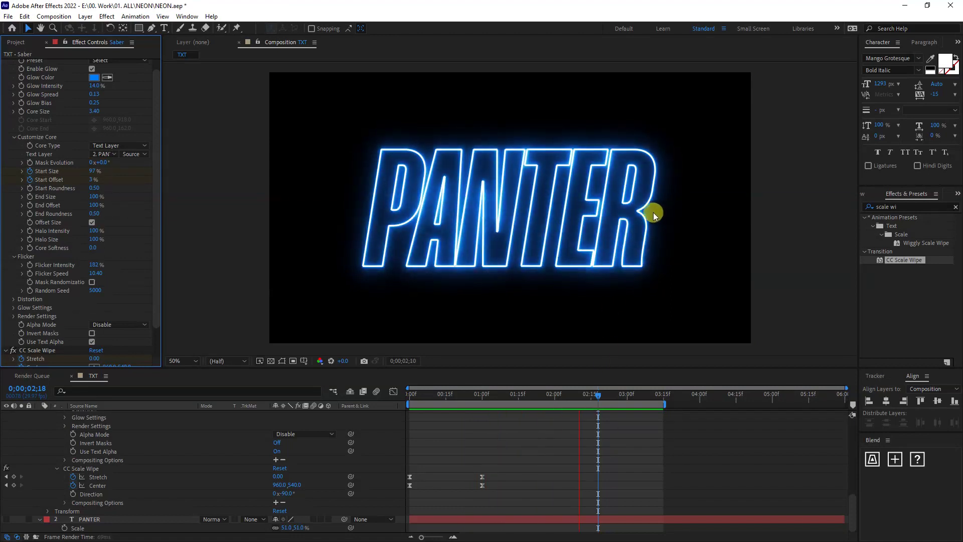
pyautogui.press('space')
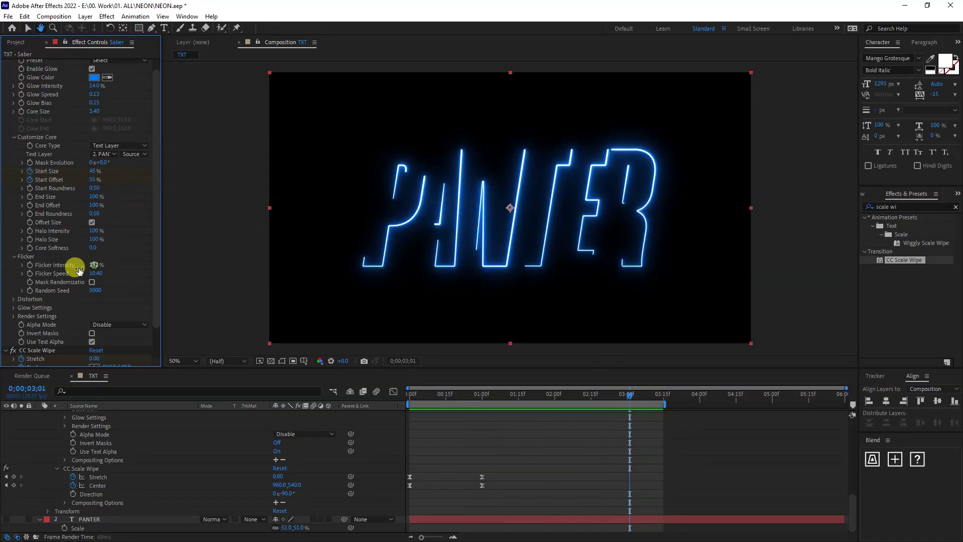
pyautogui.moveTo(69, 270); pyautogui.dragTo(59, 272)
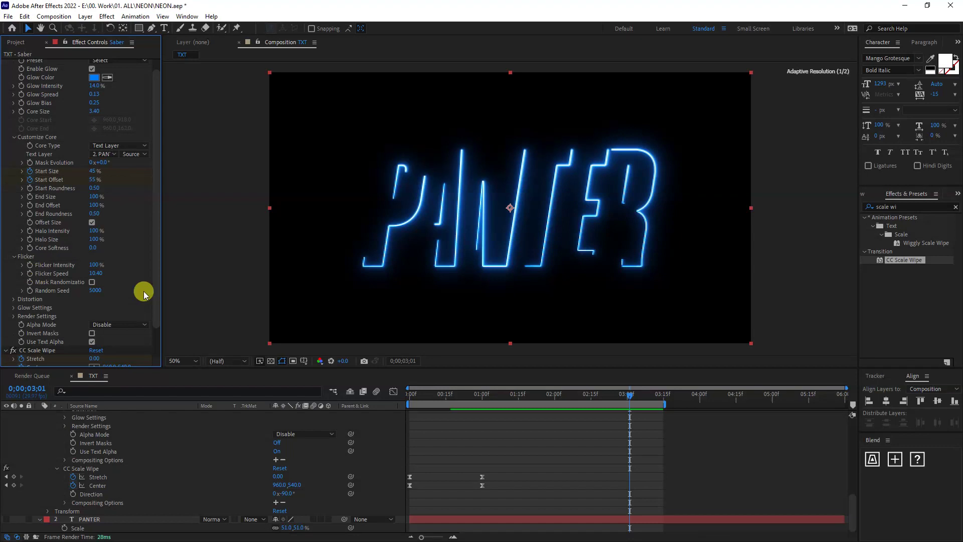
pyautogui.press('space')
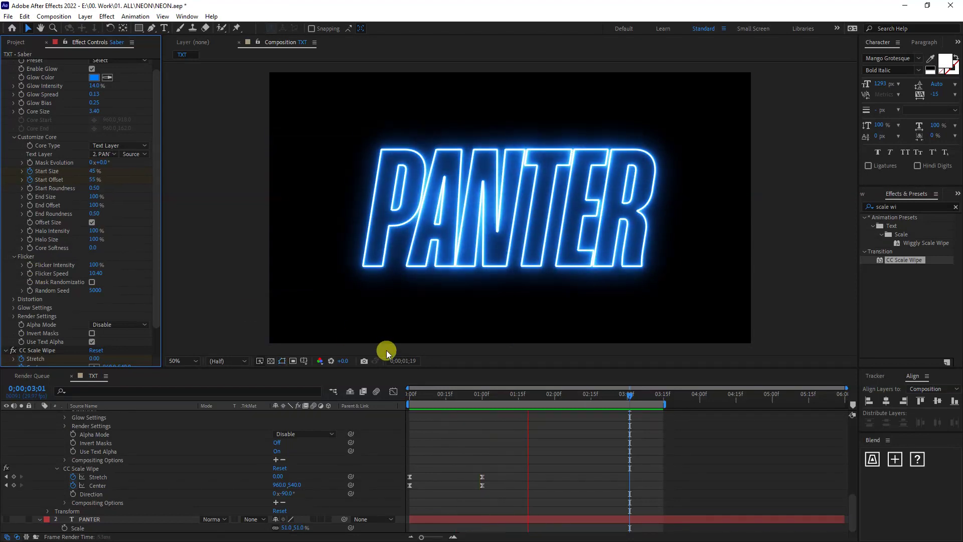